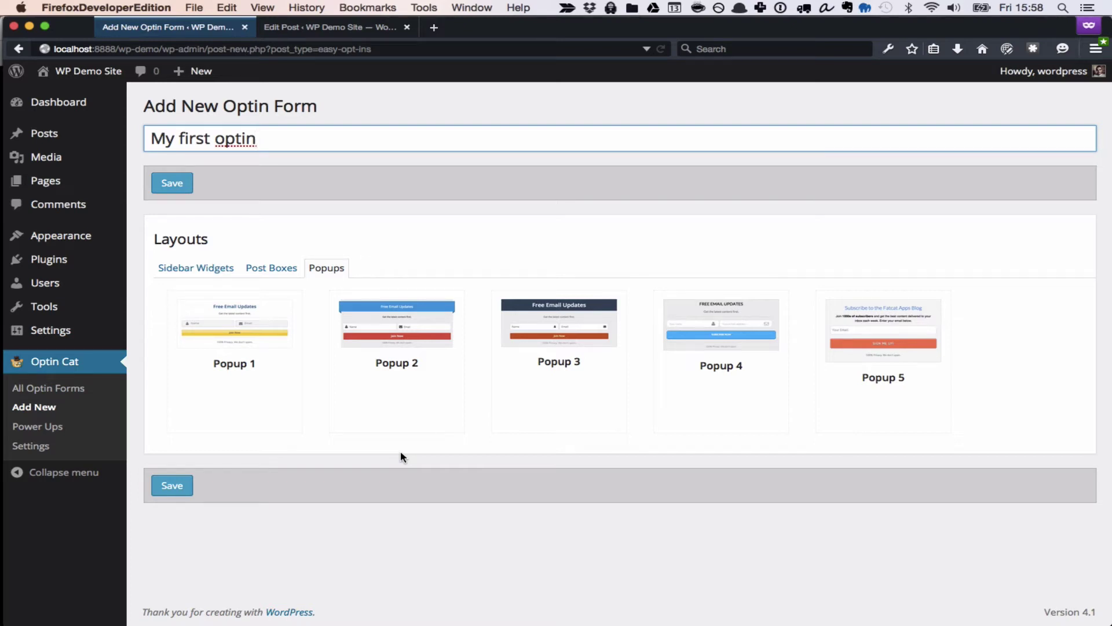
# Load the Popup 3 layout into the form builder, previewing its Free Email Updates design.
pyautogui.click(581, 352)
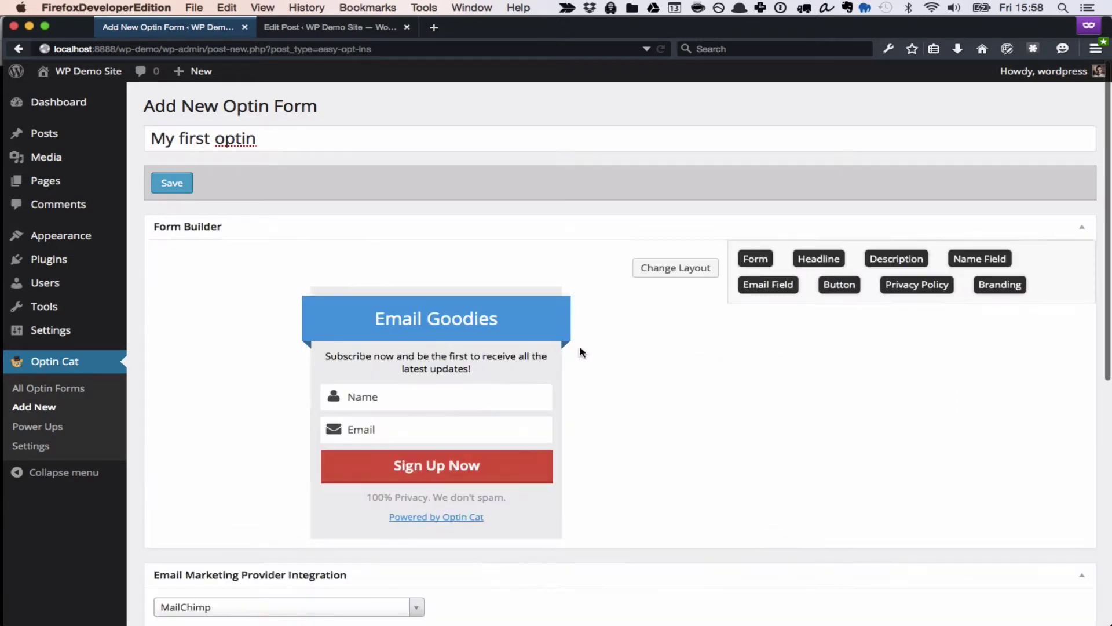
pyautogui.scroll(-2, 637, 372)
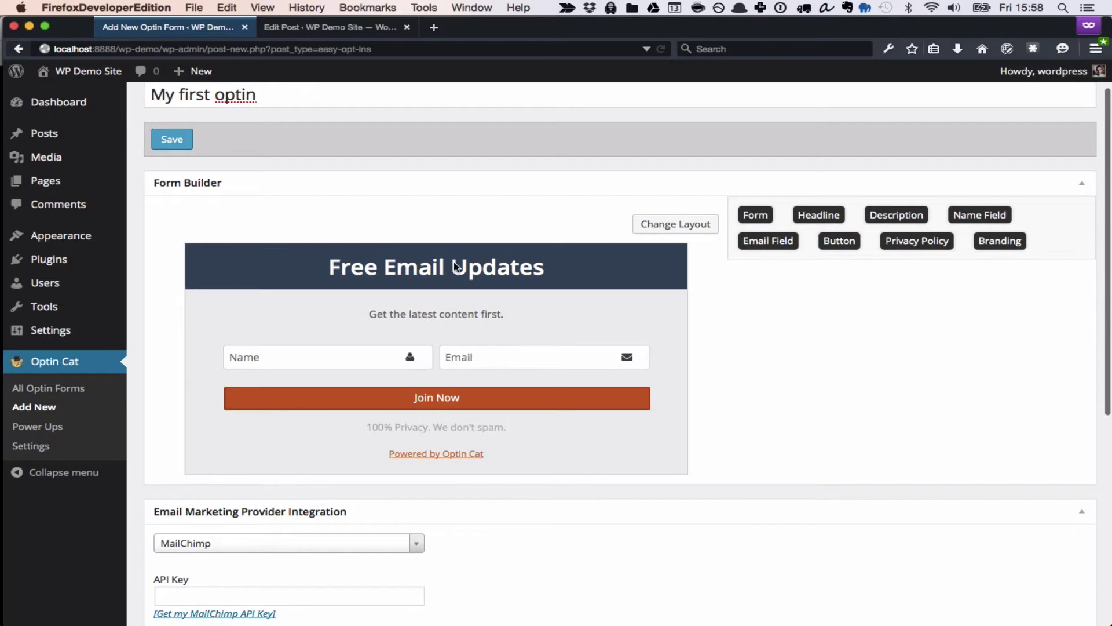
pyautogui.scroll(1, 455, 272)
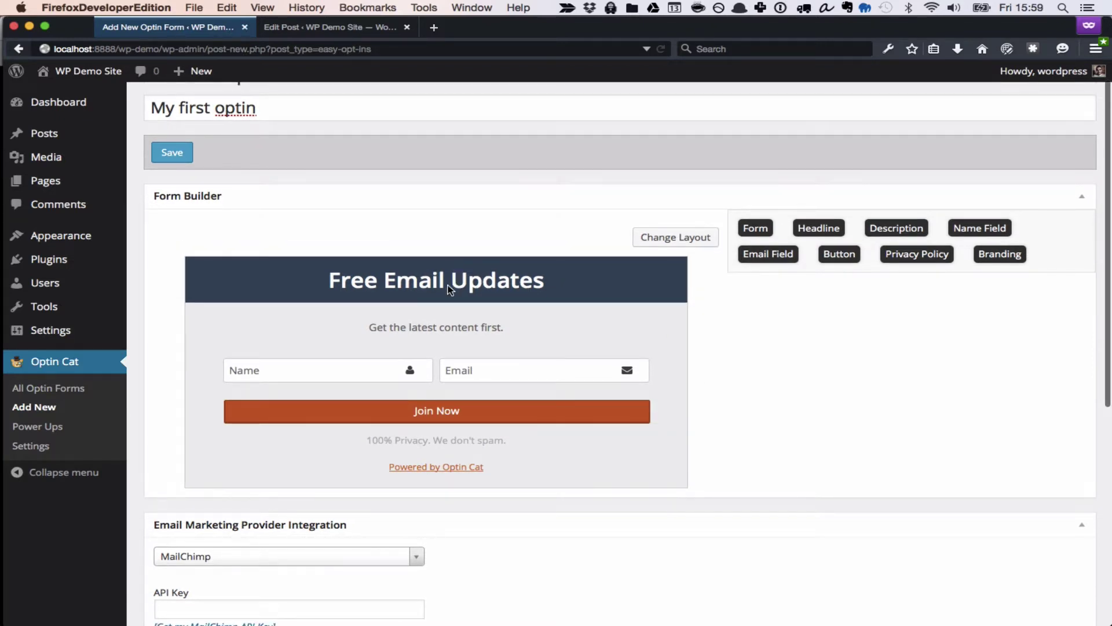
# Give the headline a navy background, the text 'Sign up today' and 21px font size.
pyautogui.click(453, 284)
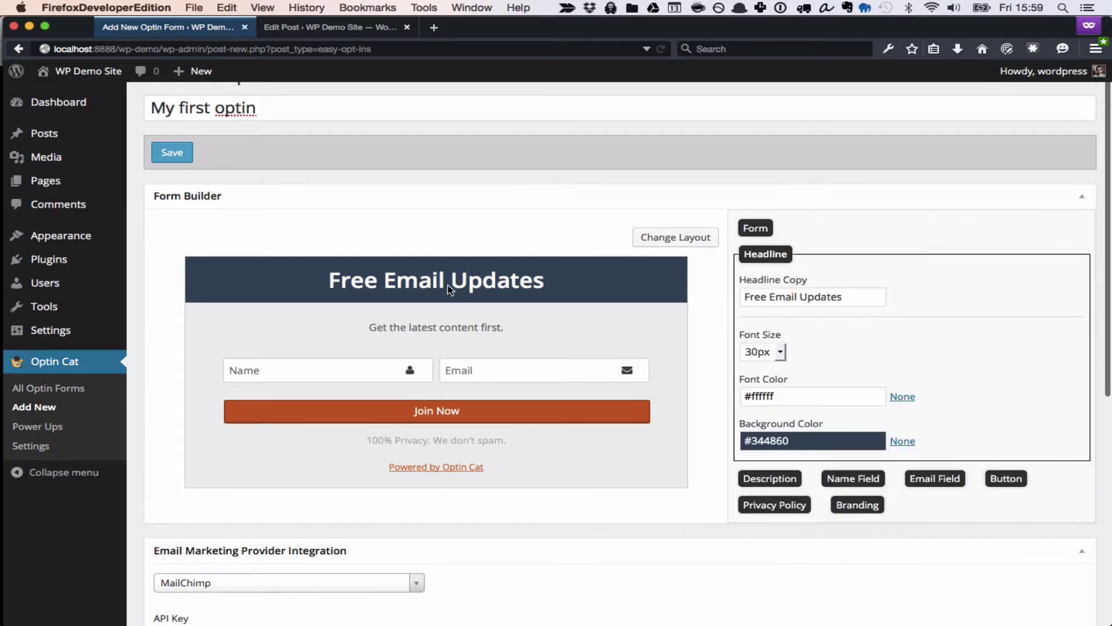
pyautogui.click(771, 439)
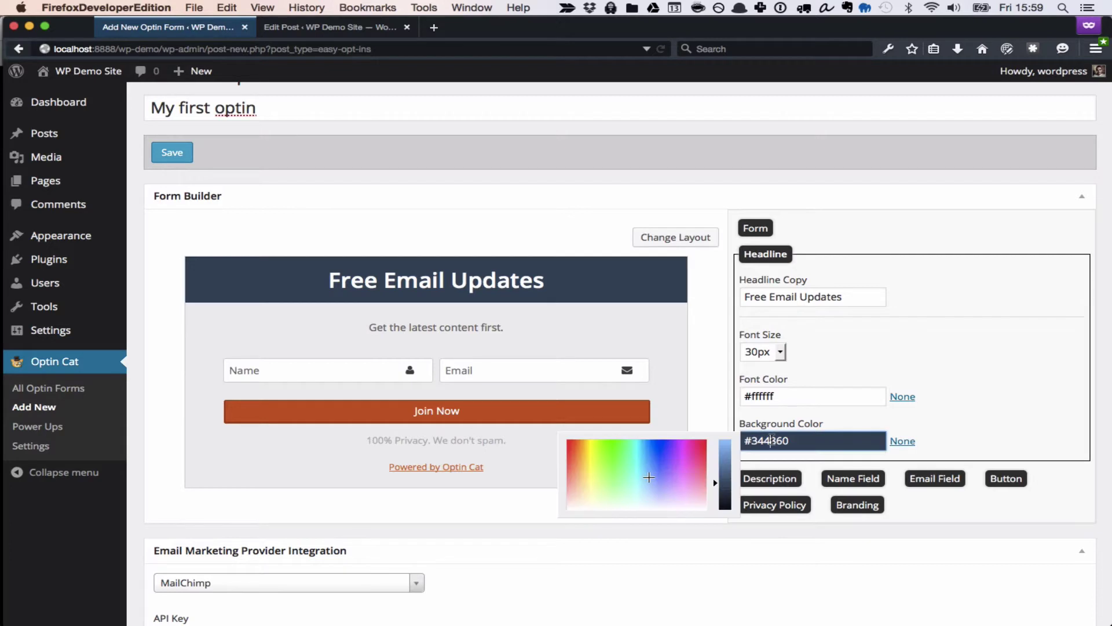
pyautogui.click(660, 449)
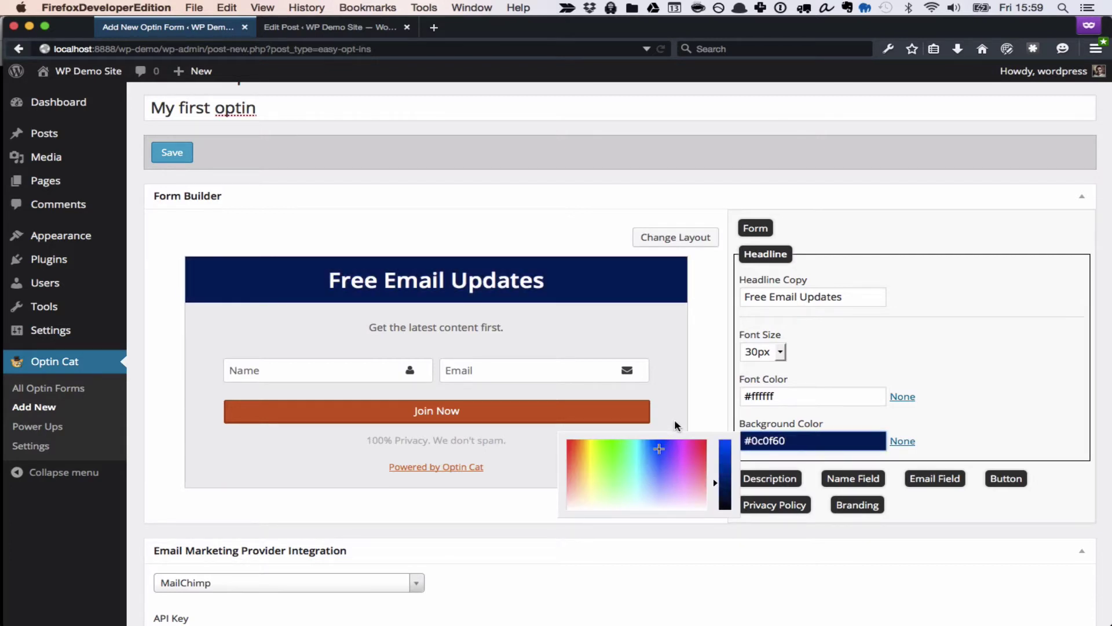
pyautogui.click(655, 443)
pyautogui.click(793, 296)
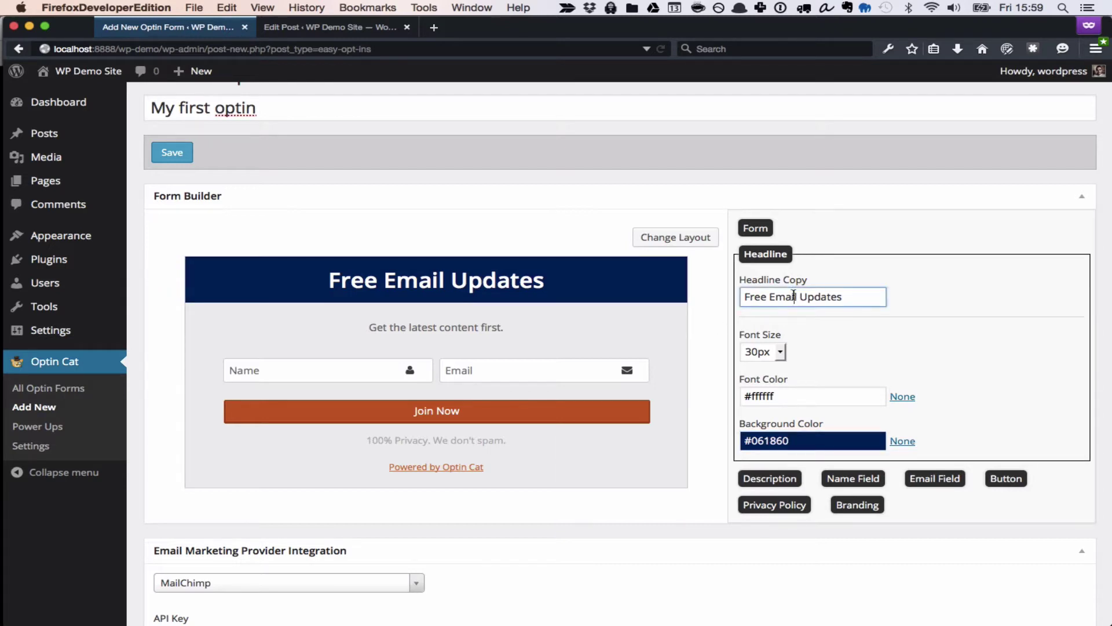
pyautogui.press('super+a')
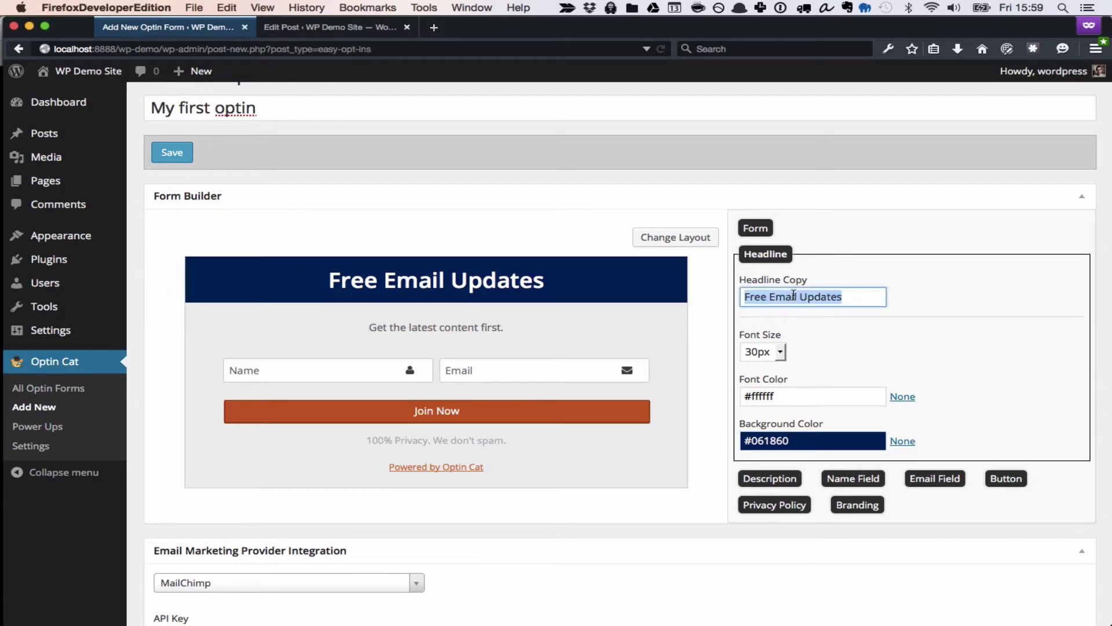
pyautogui.write('Sign up today')
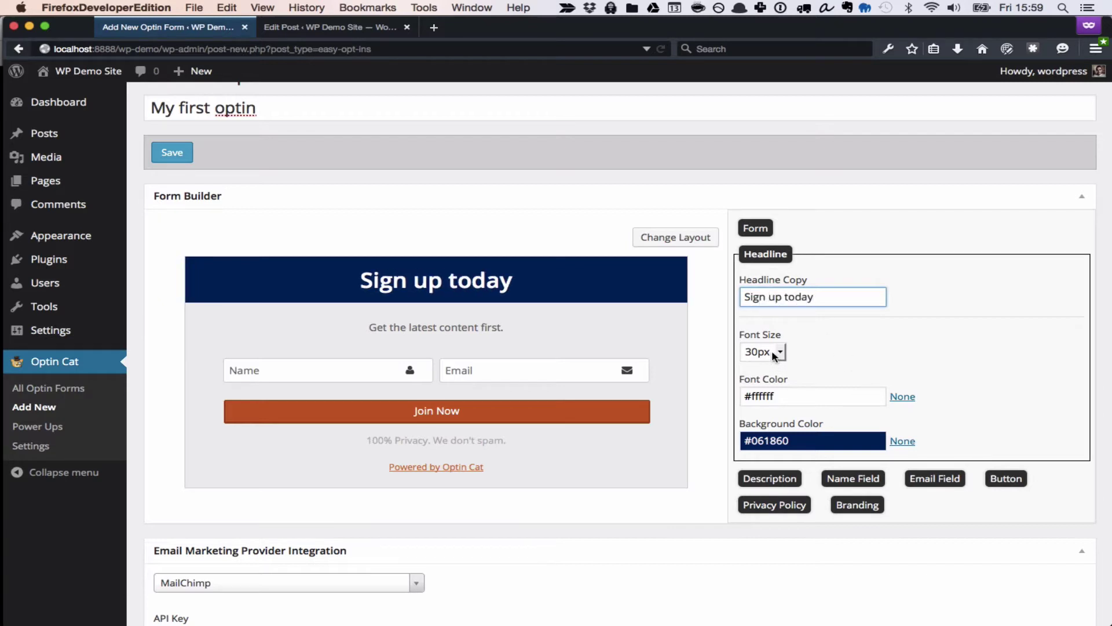
pyautogui.click(778, 351)
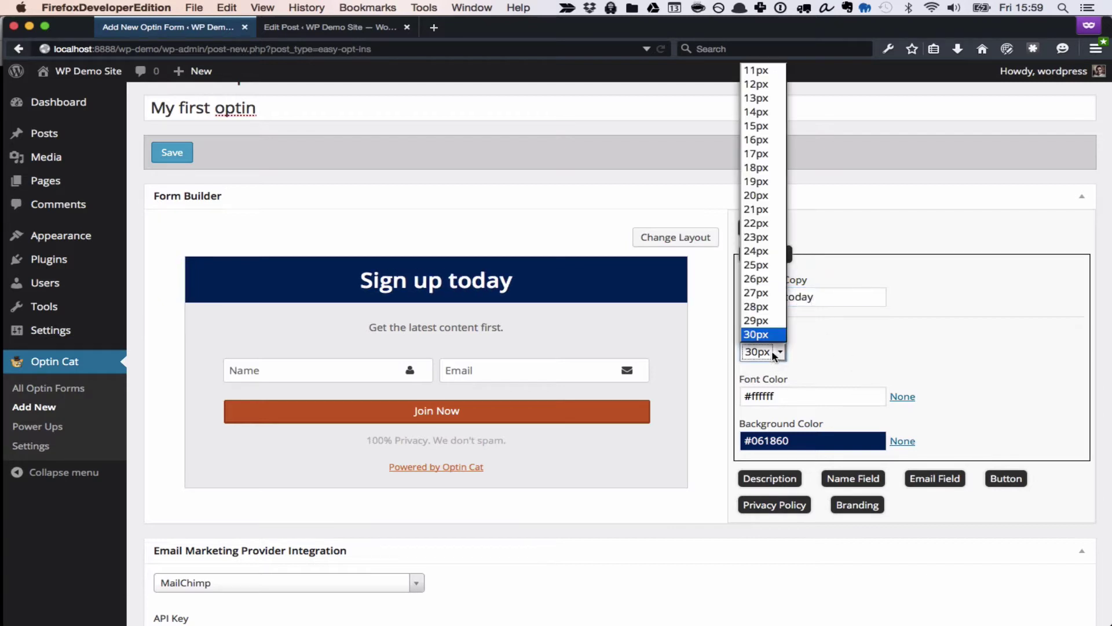
pyautogui.click(769, 209)
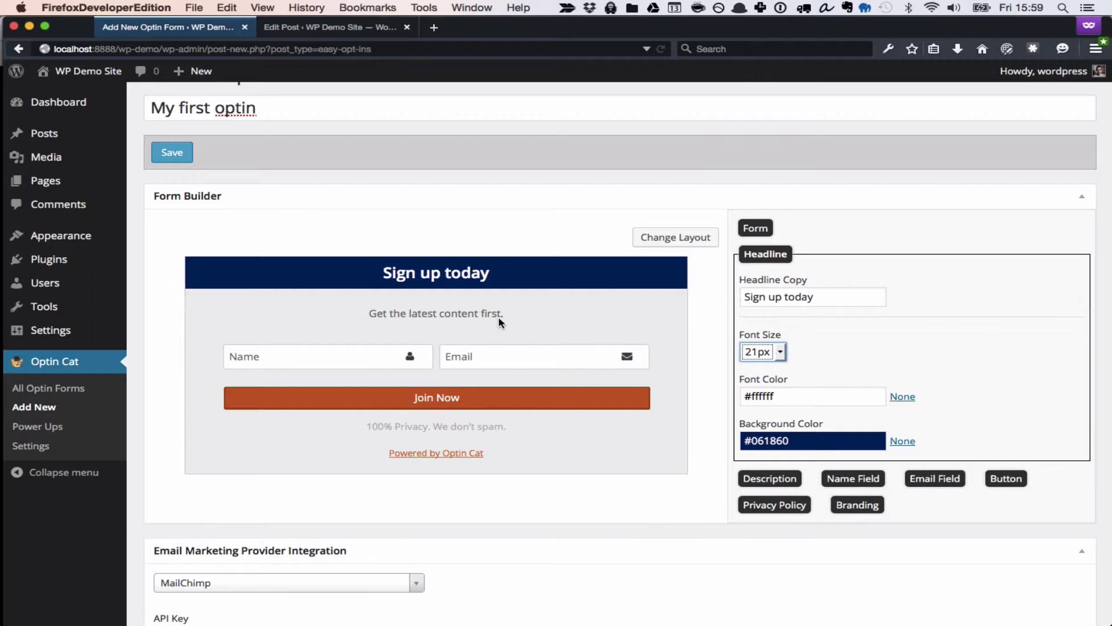
# Hide the name field and make the Join Now button background red (#d33717).
pyautogui.click(391, 355)
pyautogui.click(746, 279)
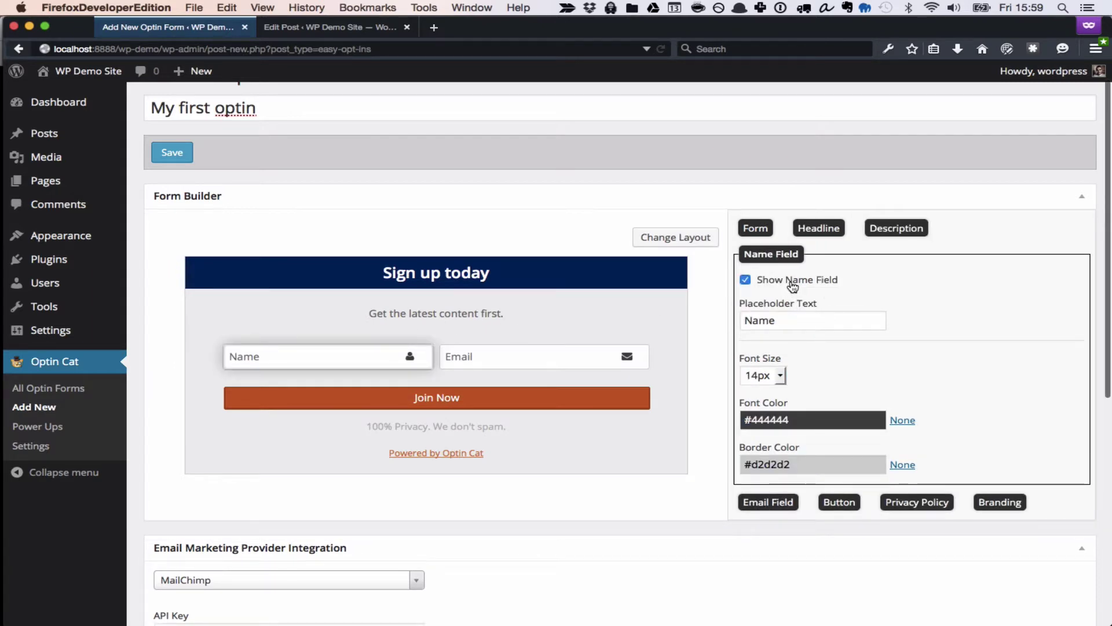
pyautogui.click(487, 315)
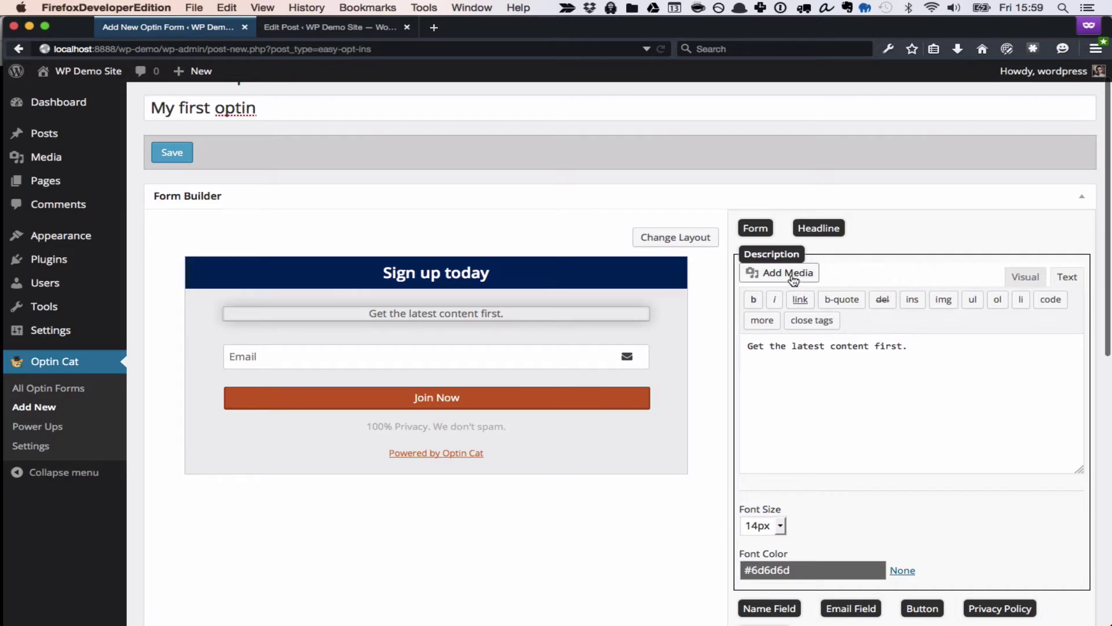
pyautogui.click(504, 399)
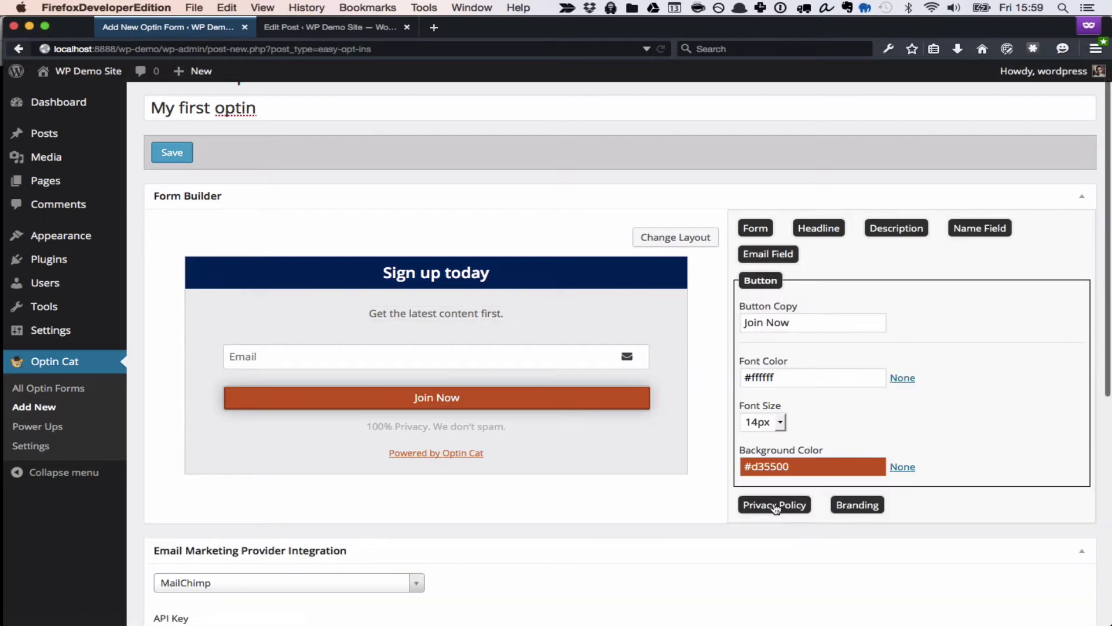
pyautogui.click(761, 464)
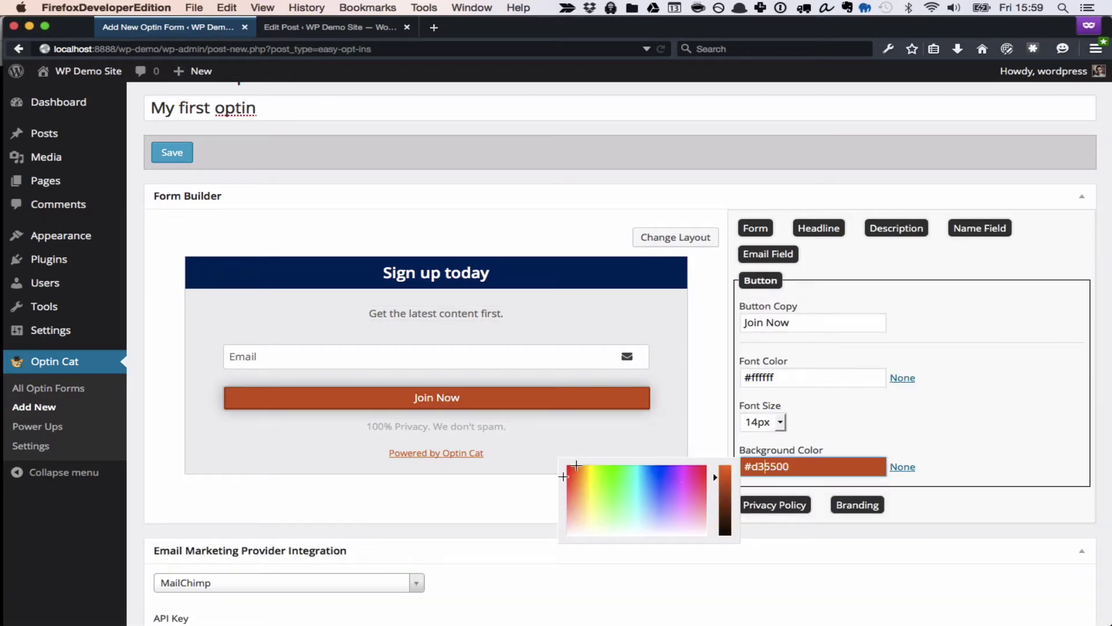
pyautogui.click(574, 467)
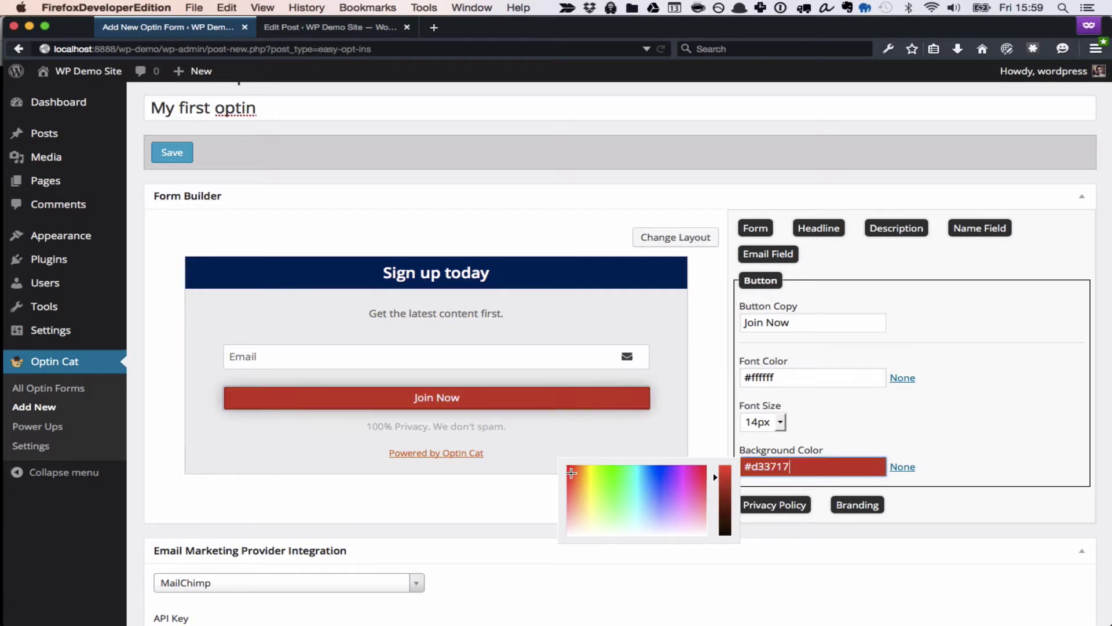
pyautogui.click(697, 410)
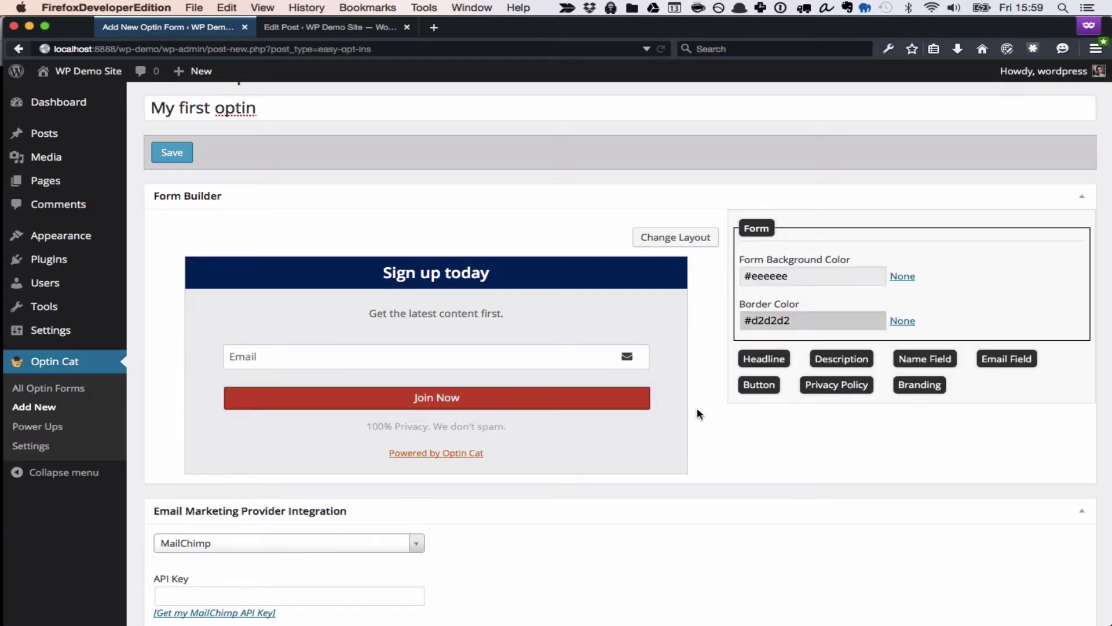
# Keep MailChimp as the email provider and enter its API key to load the lists.
pyautogui.scroll(-5, 697, 410)
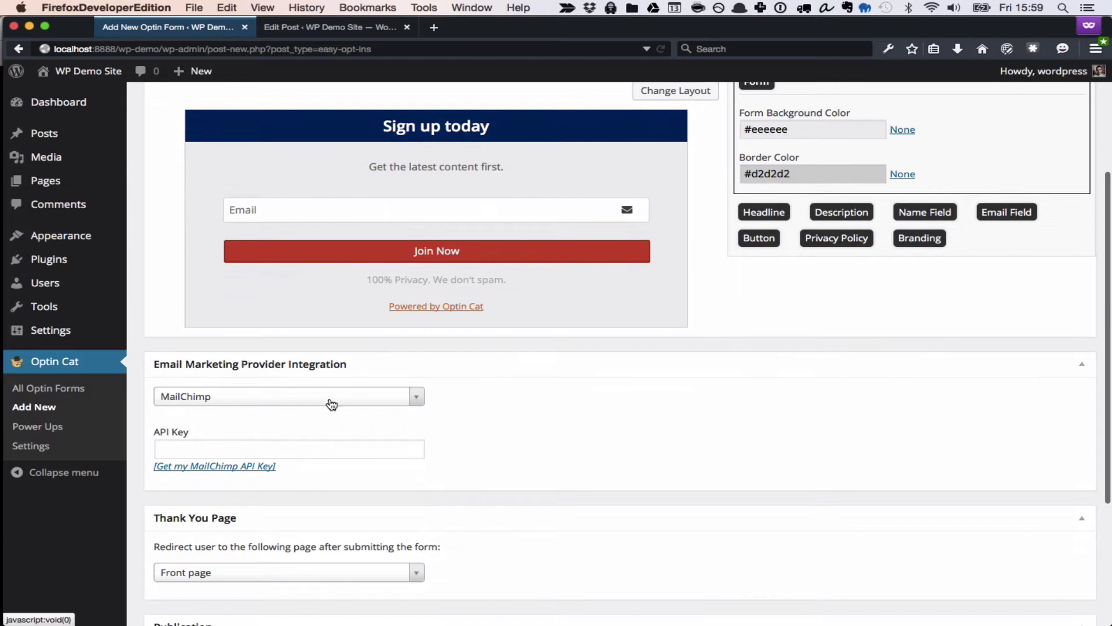
pyautogui.click(330, 400)
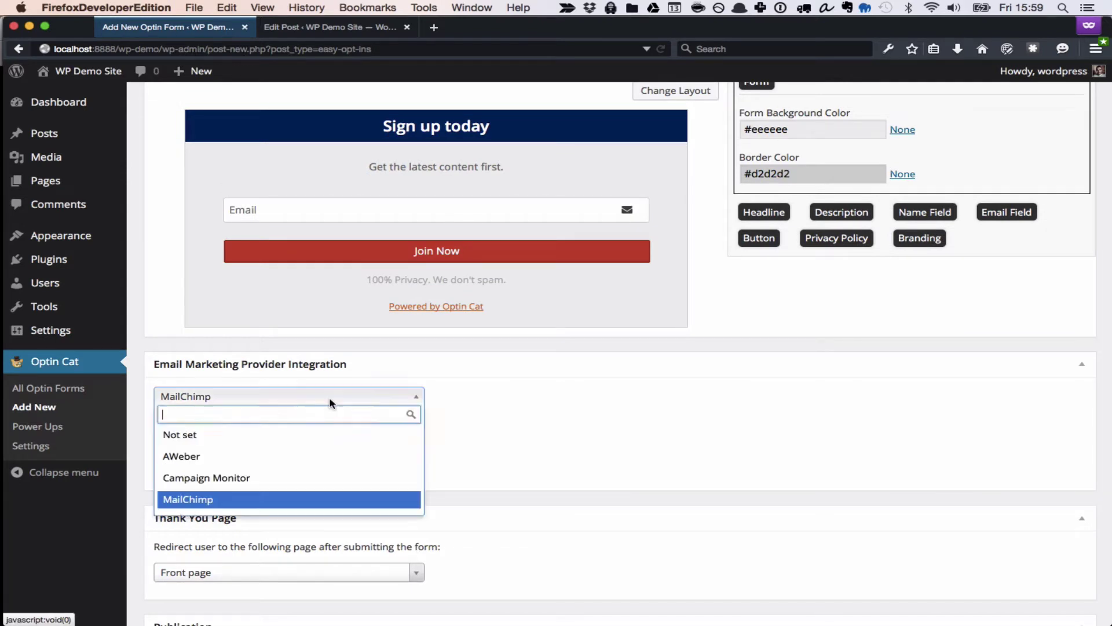
pyautogui.click(475, 476)
pyautogui.click(305, 450)
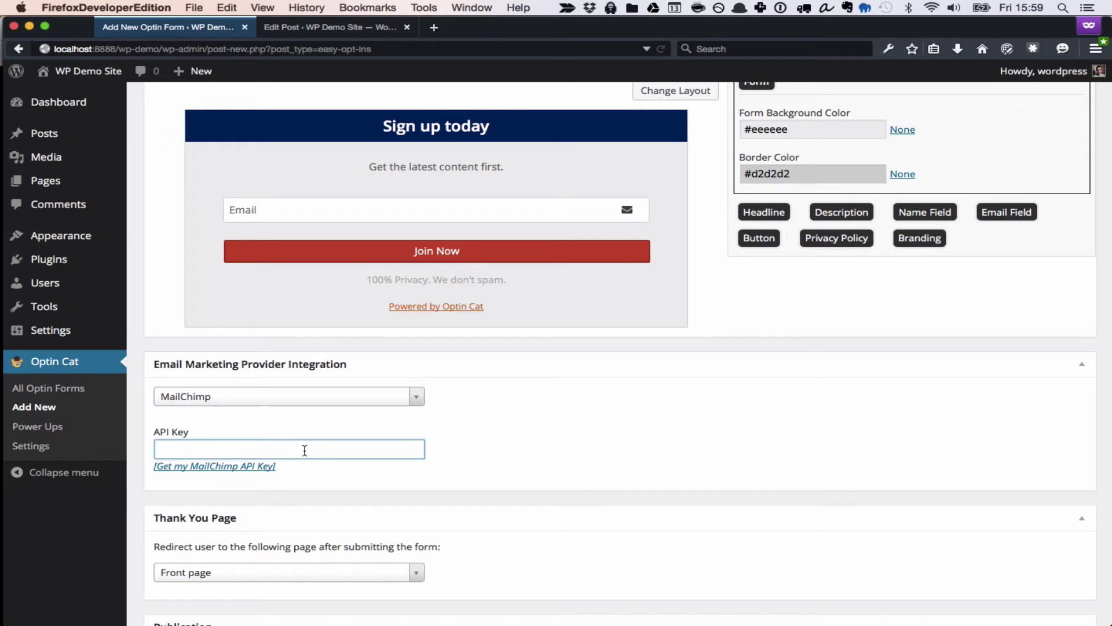
pyautogui.press('super+v')
pyautogui.click(463, 450)
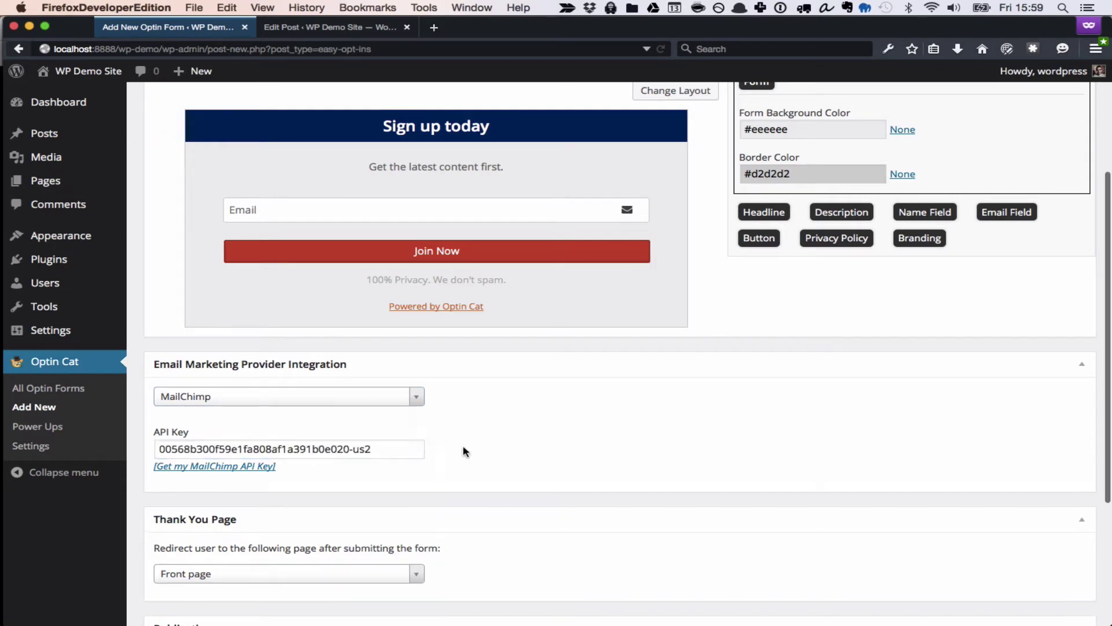
# Subscribe sign-ups to the 'Easy opt-ins test' list with double opt-in set to No.
pyautogui.scroll(-3, 463, 451)
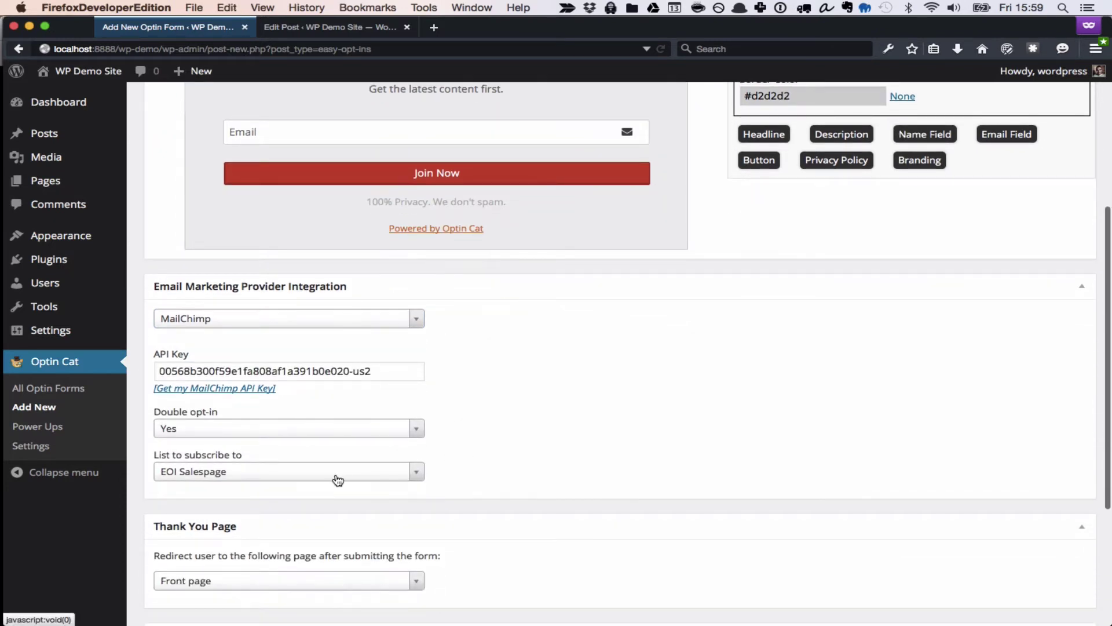
pyautogui.click(337, 476)
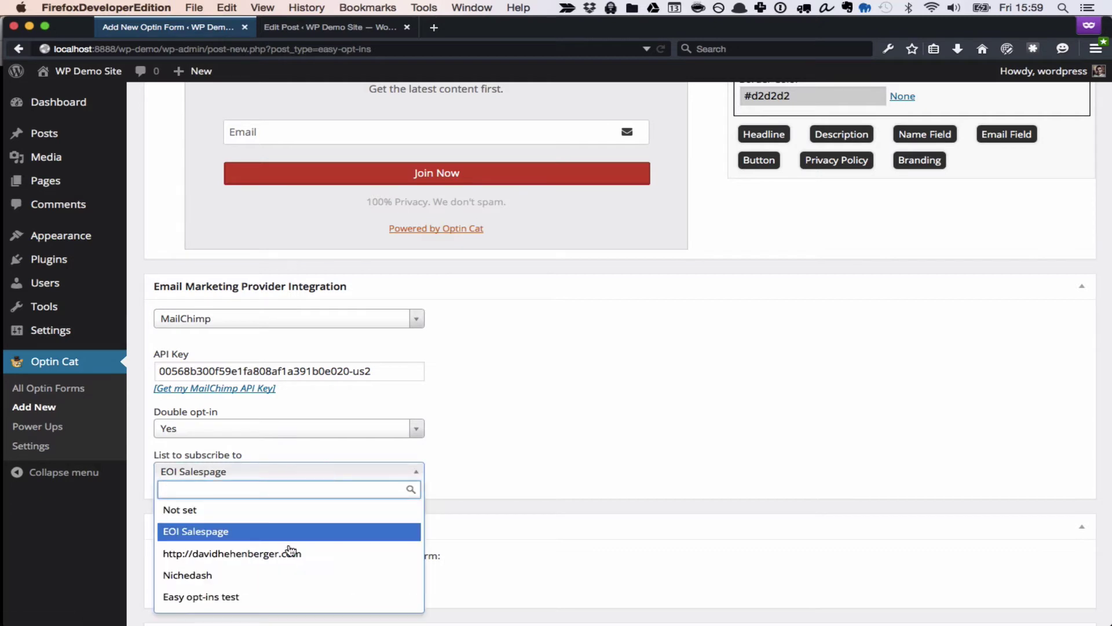
pyautogui.click(266, 601)
pyautogui.click(374, 432)
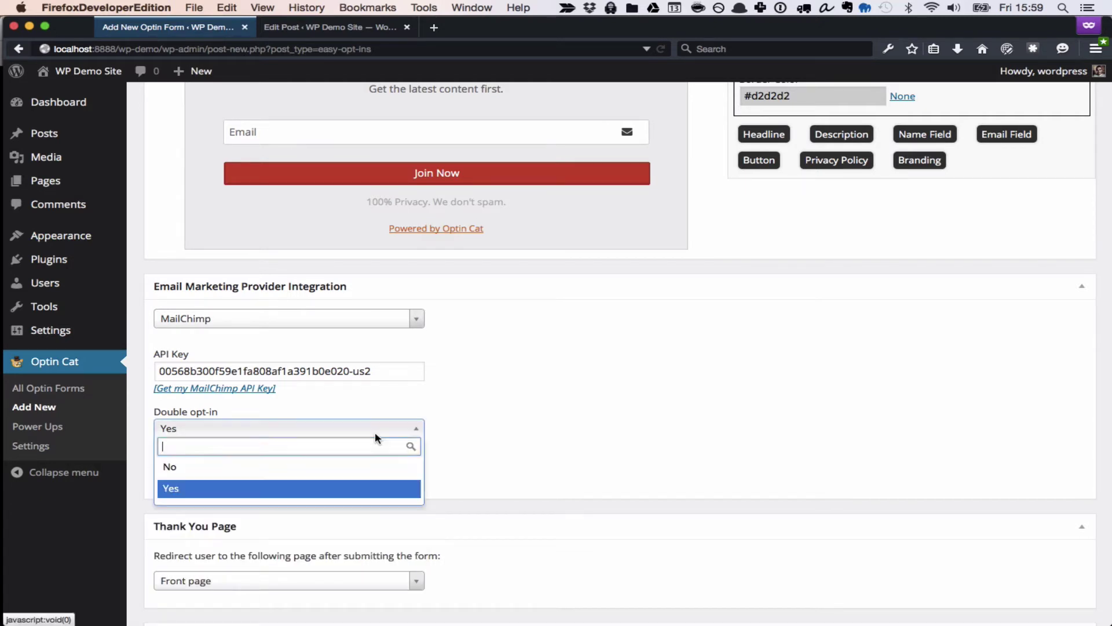
pyautogui.click(354, 468)
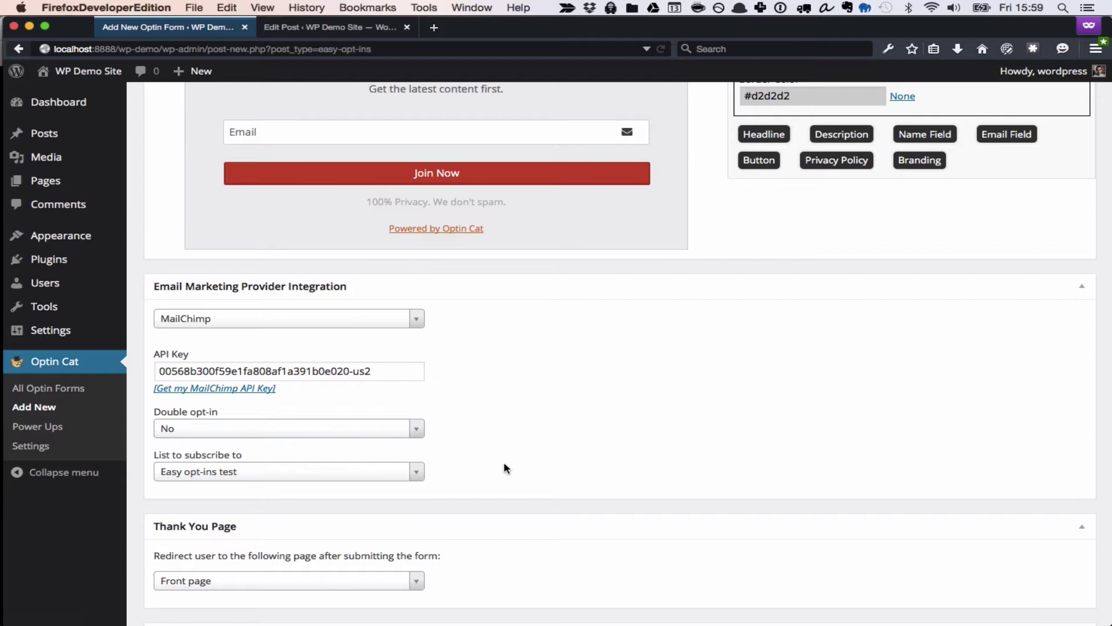
# Choose 'Thank you!' as the page subscribers are redirected to after submitting.
pyautogui.scroll(-2, 503, 466)
pyautogui.scroll(-5, 504, 468)
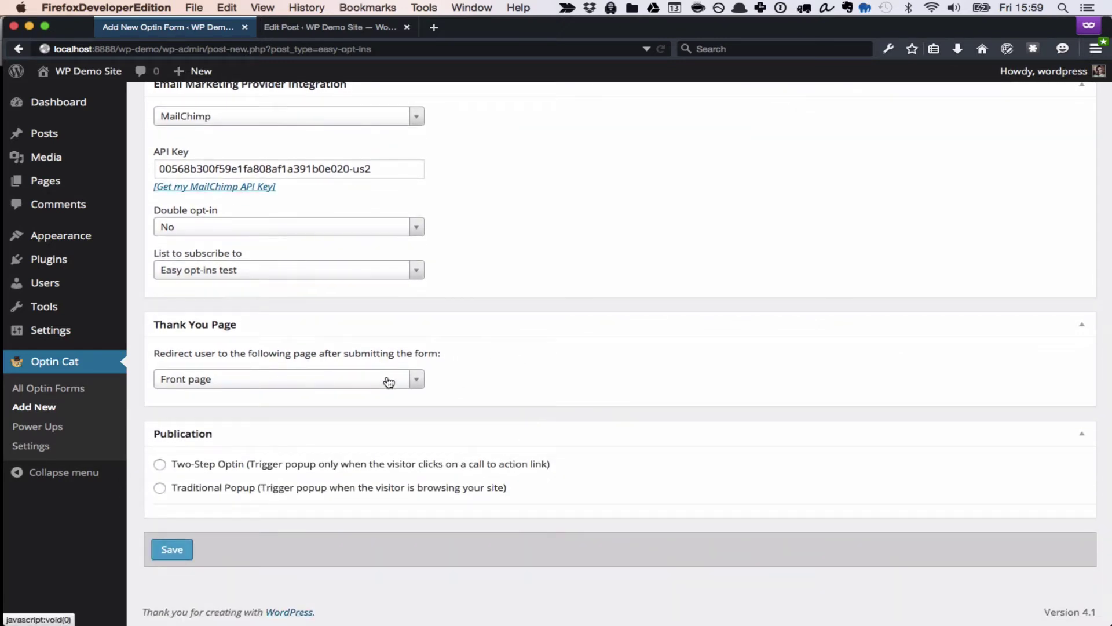
pyautogui.click(389, 381)
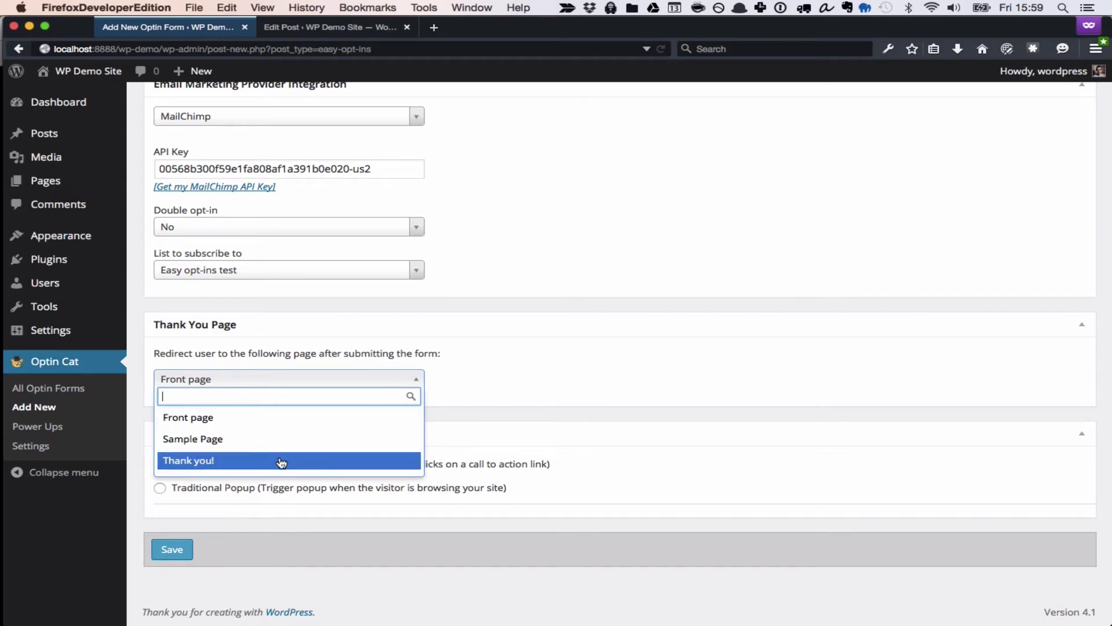
pyautogui.click(282, 462)
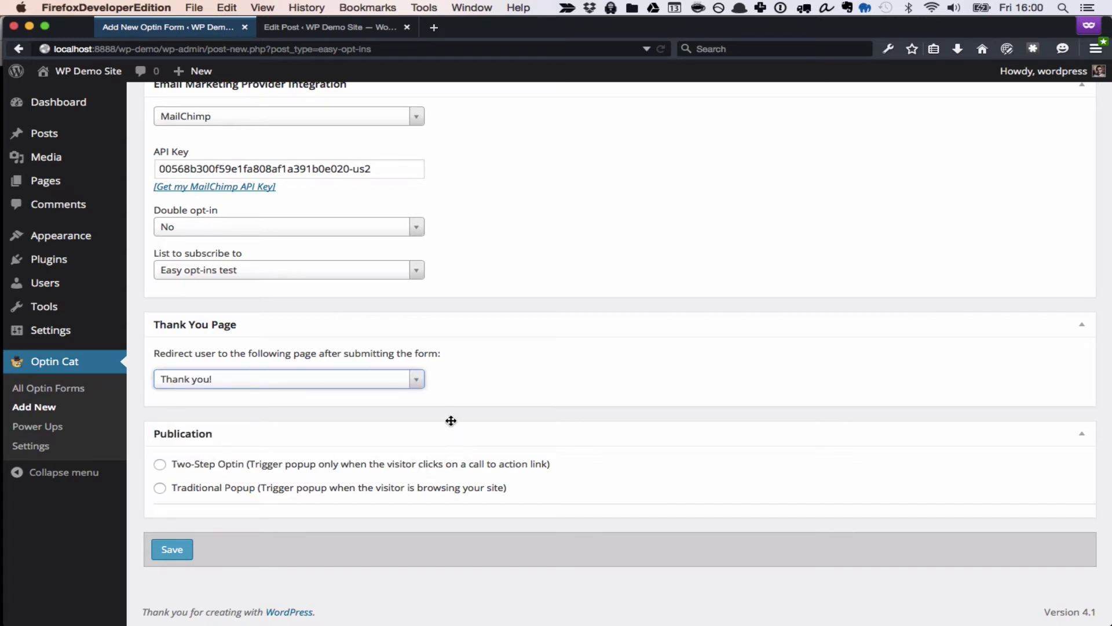
pyautogui.click(479, 383)
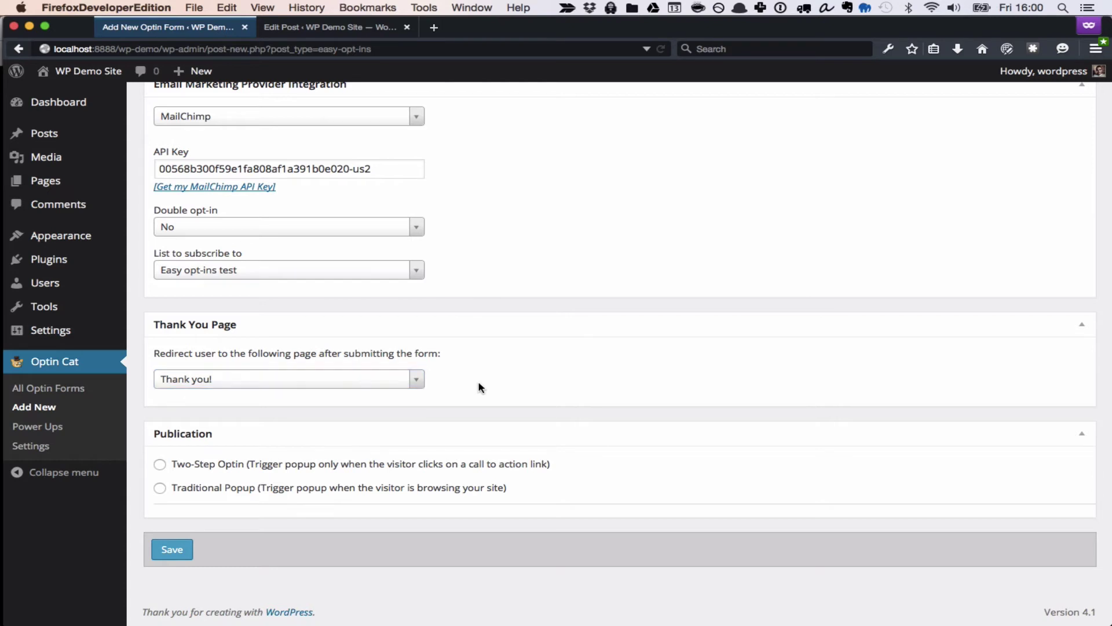
# Publish the form as a Traditional Popup shown once per month.
pyautogui.click(183, 490)
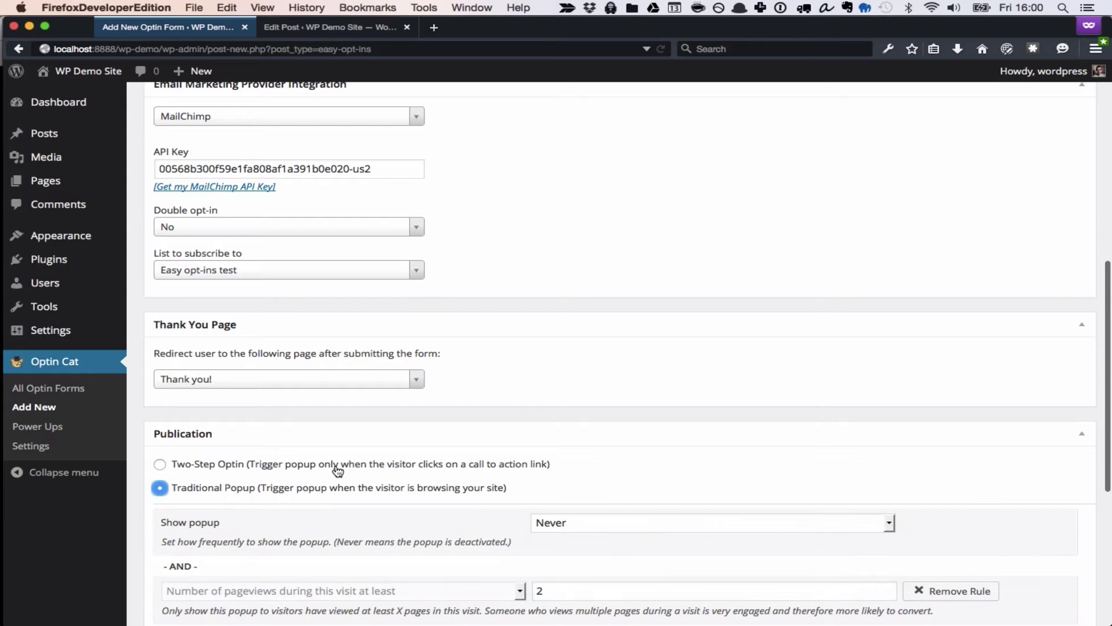
pyautogui.scroll(-3, 347, 469)
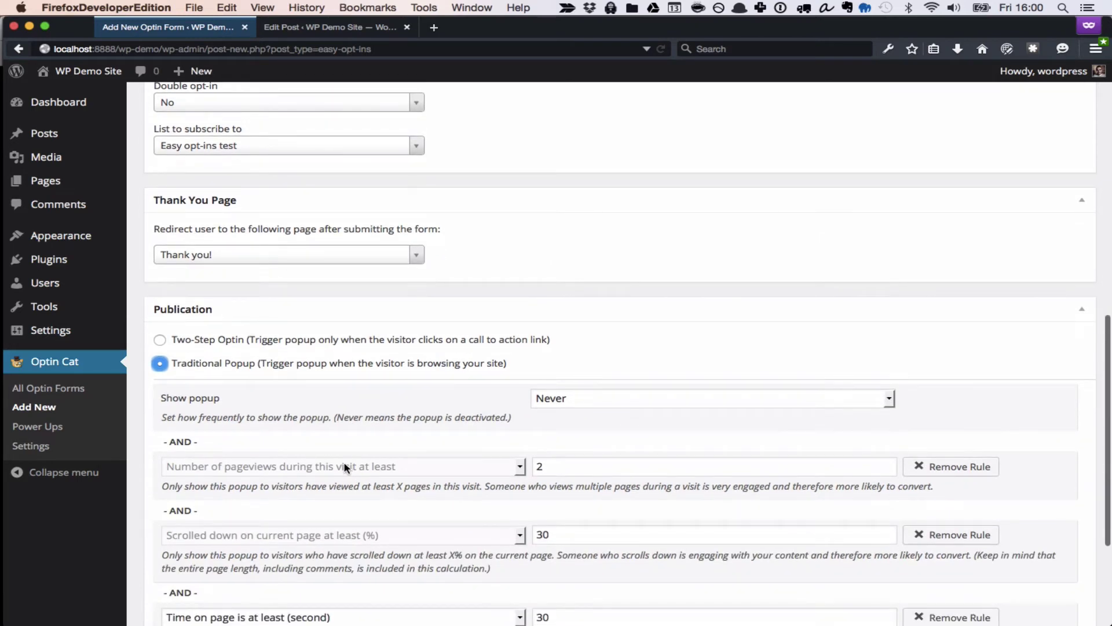
pyautogui.scroll(-2, 345, 467)
pyautogui.click(635, 307)
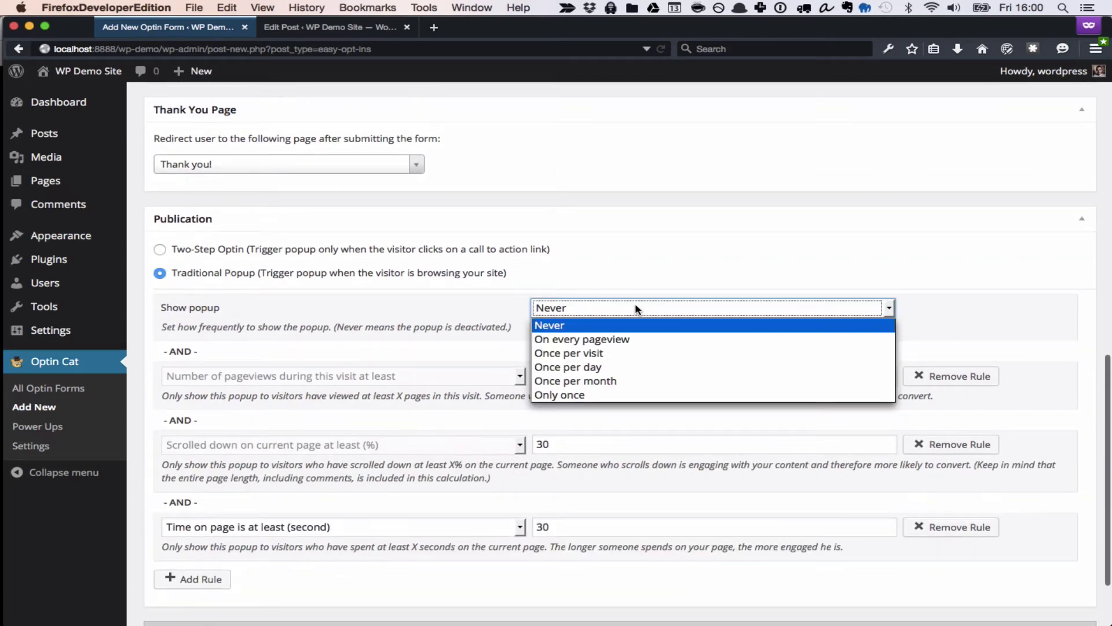
pyautogui.click(617, 382)
# Remove the posts/pages, time-on-page and pageview rules, keeping only 'scrolled at least 30%'.
pyautogui.scroll(-2, 617, 383)
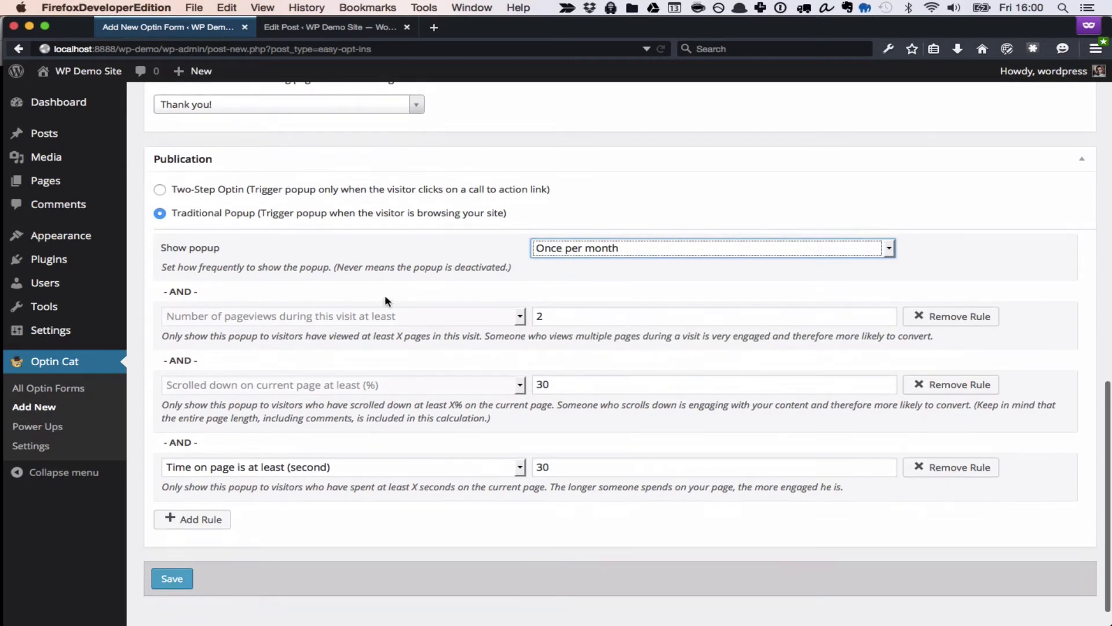
pyautogui.click(155, 296)
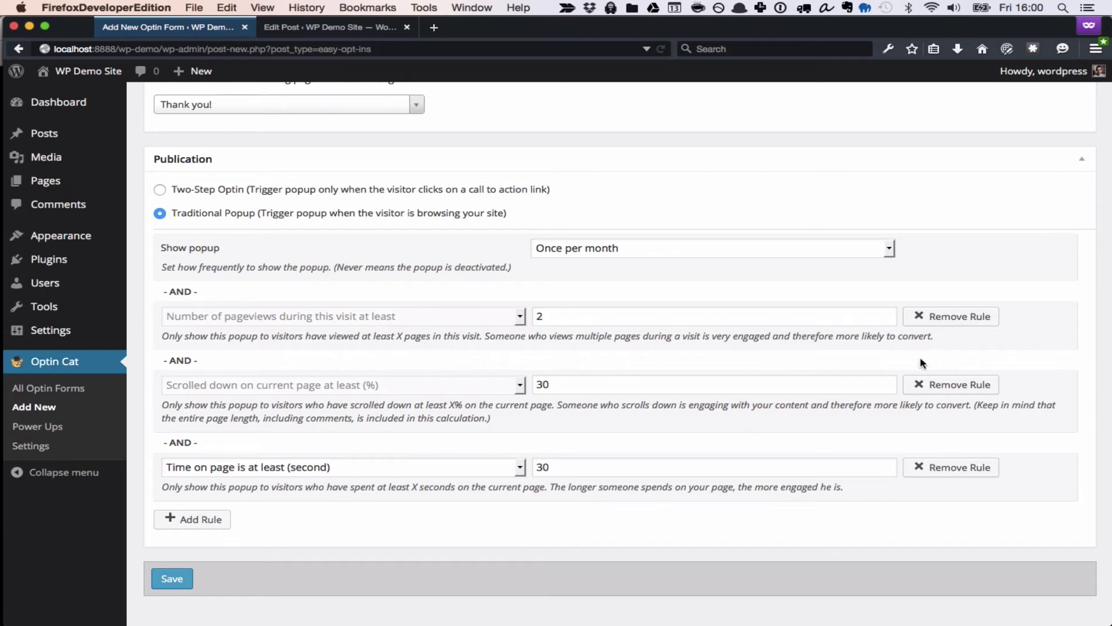
pyautogui.click(217, 523)
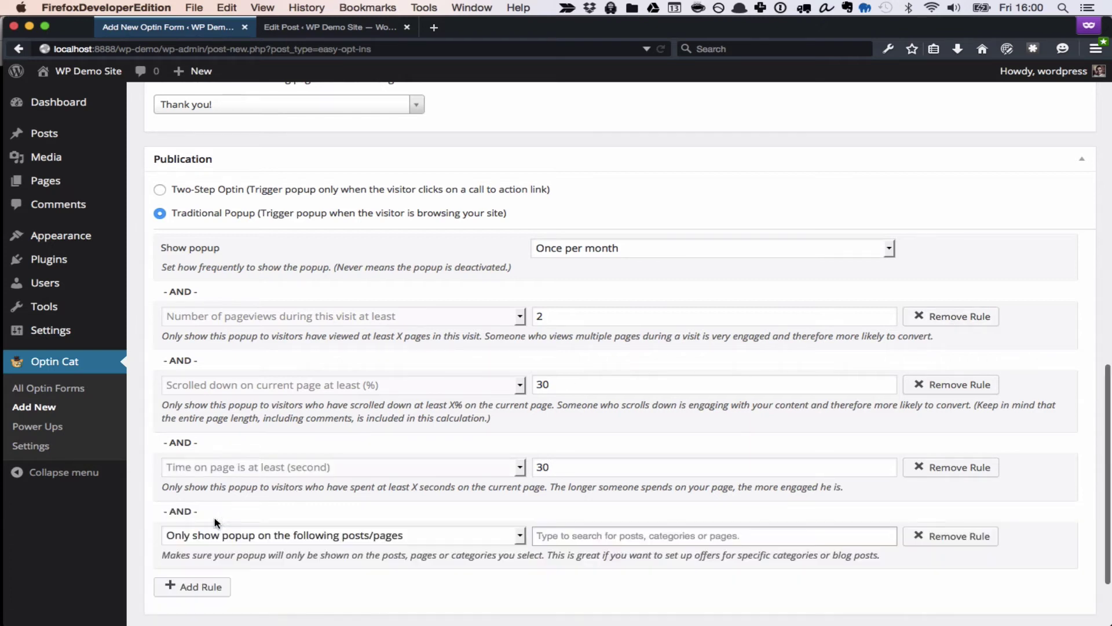
pyautogui.click(264, 536)
pyautogui.scroll(-1, 259, 536)
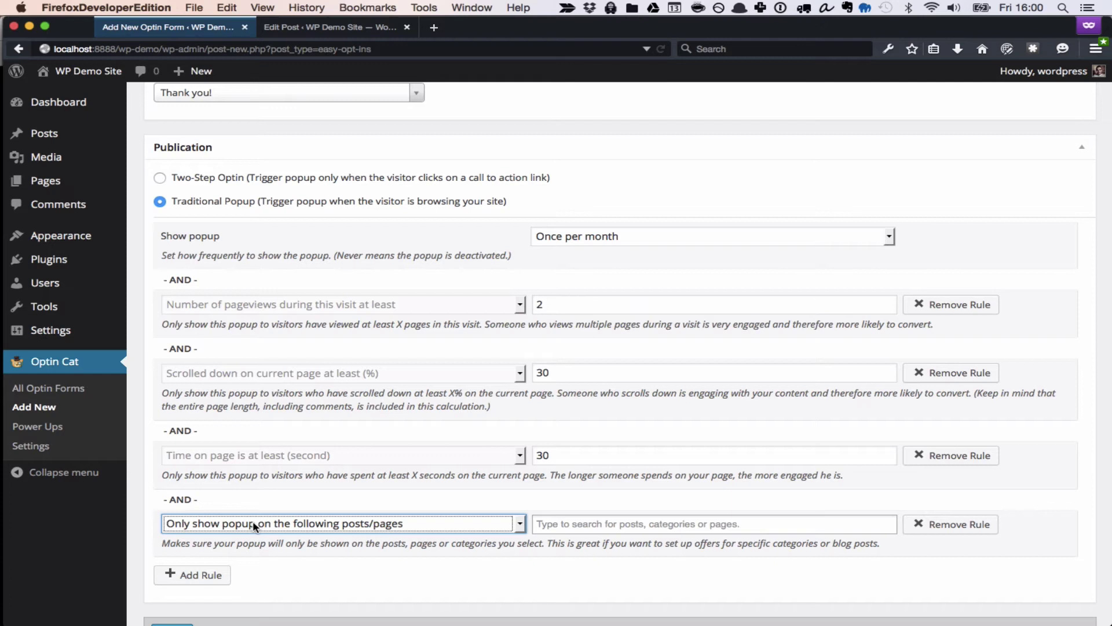
pyautogui.press('Down')
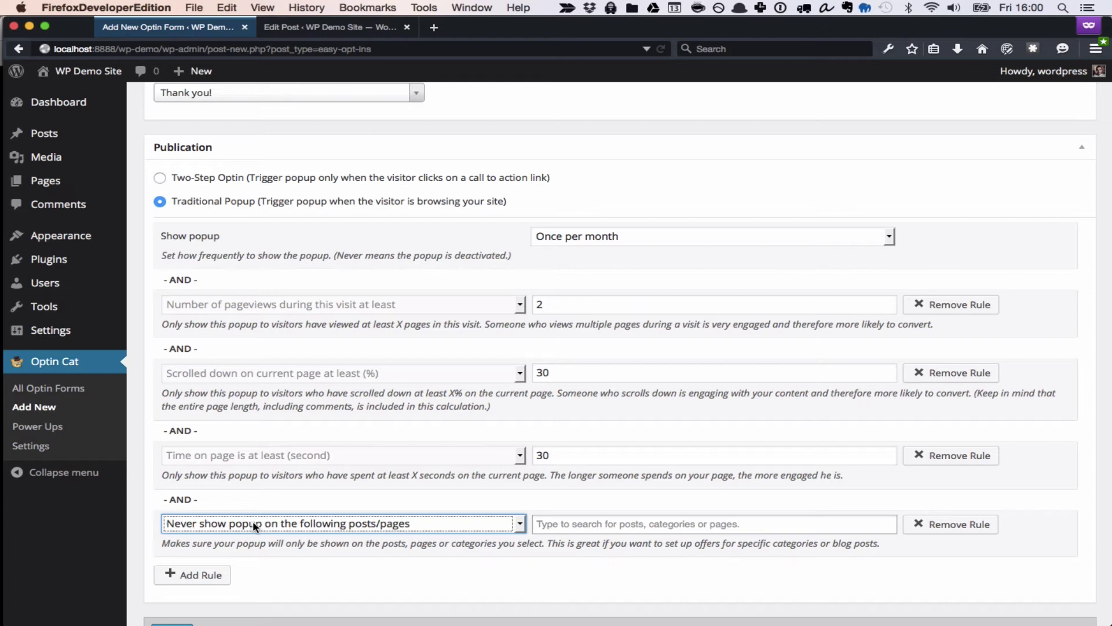
pyautogui.click(930, 525)
pyautogui.click(951, 455)
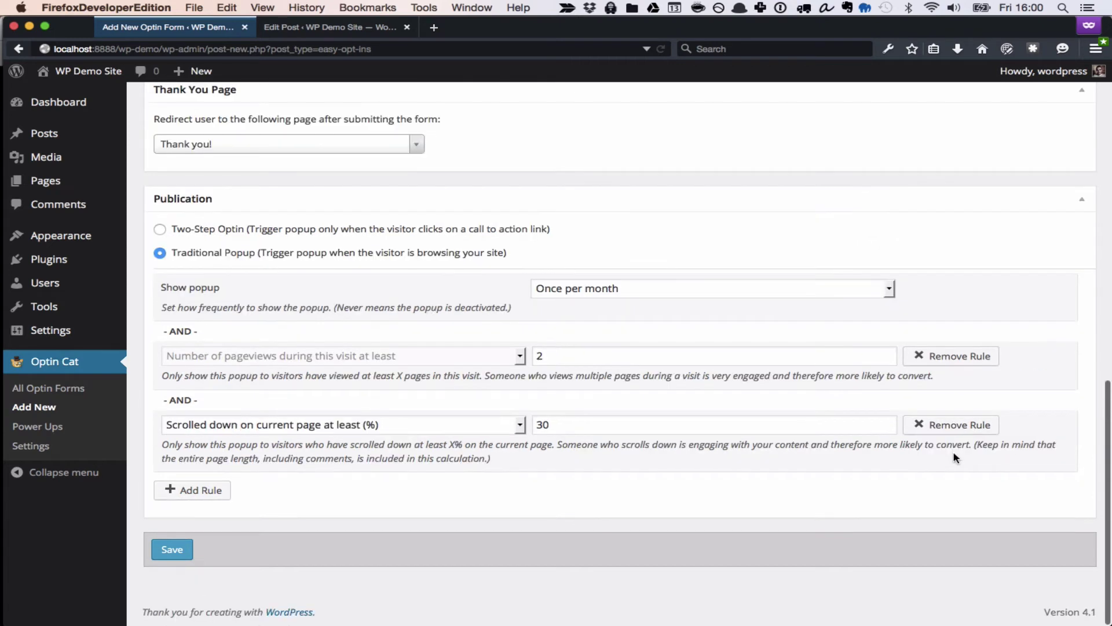
pyautogui.click(960, 356)
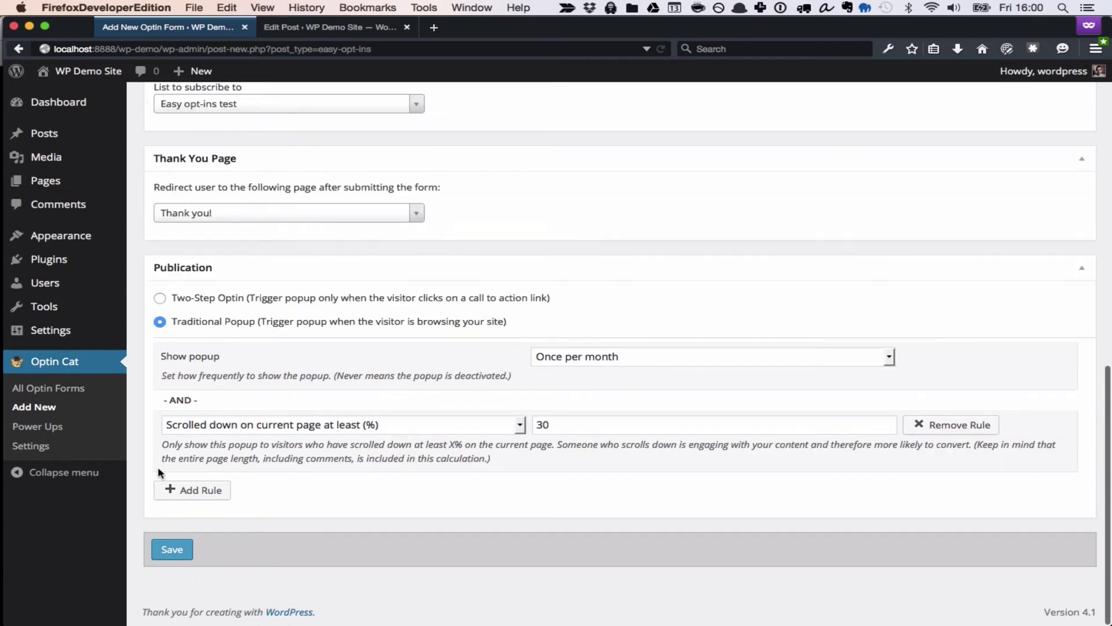
# Save the form, then submit a test email address through the popup on the Hello world post.
pyautogui.click(172, 550)
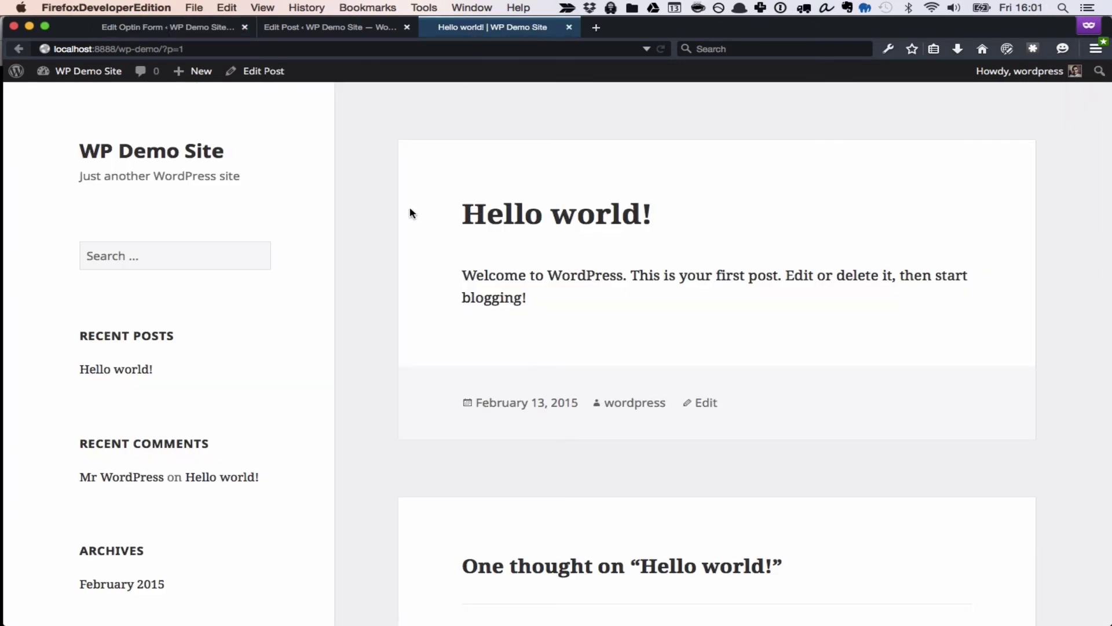
pyautogui.scroll(-3, 409, 213)
pyautogui.scroll(-10, 409, 212)
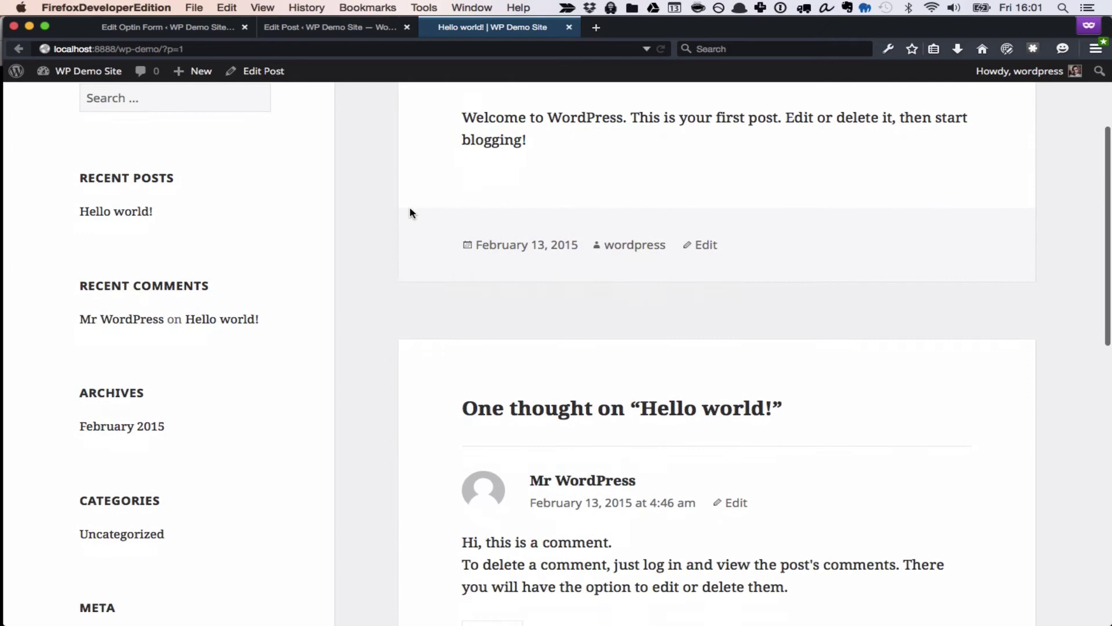
pyautogui.scroll(-3, 409, 213)
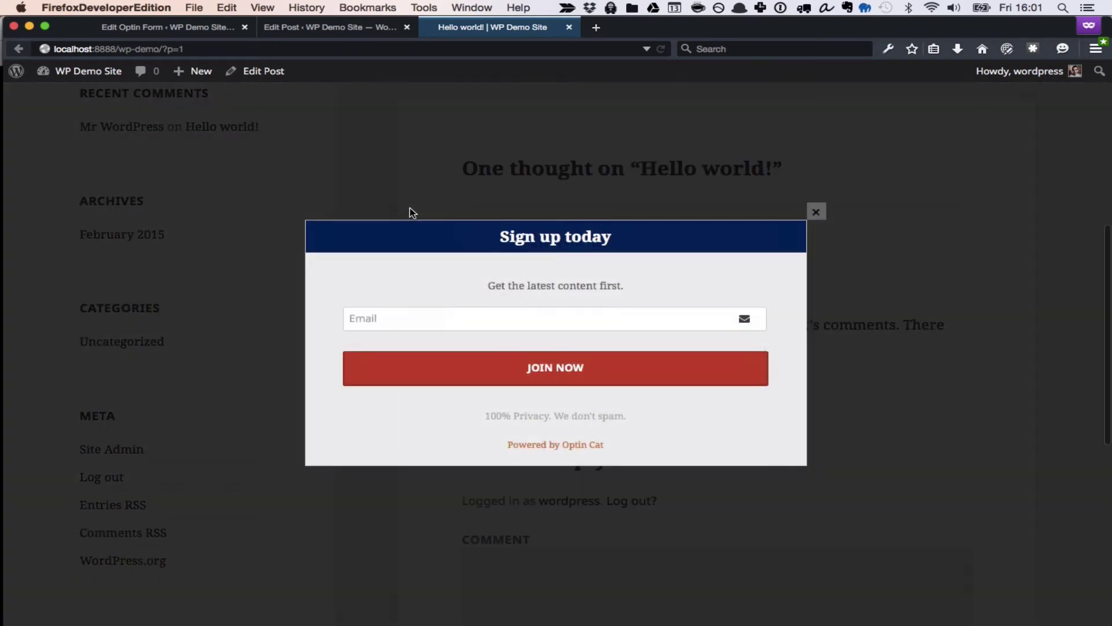
pyautogui.click(422, 324)
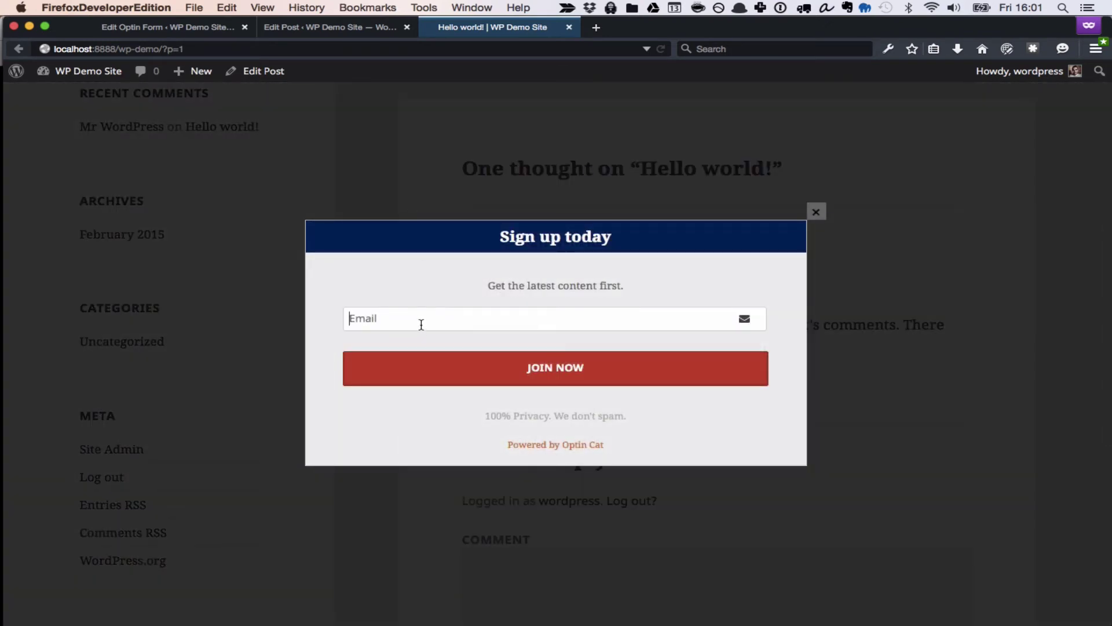
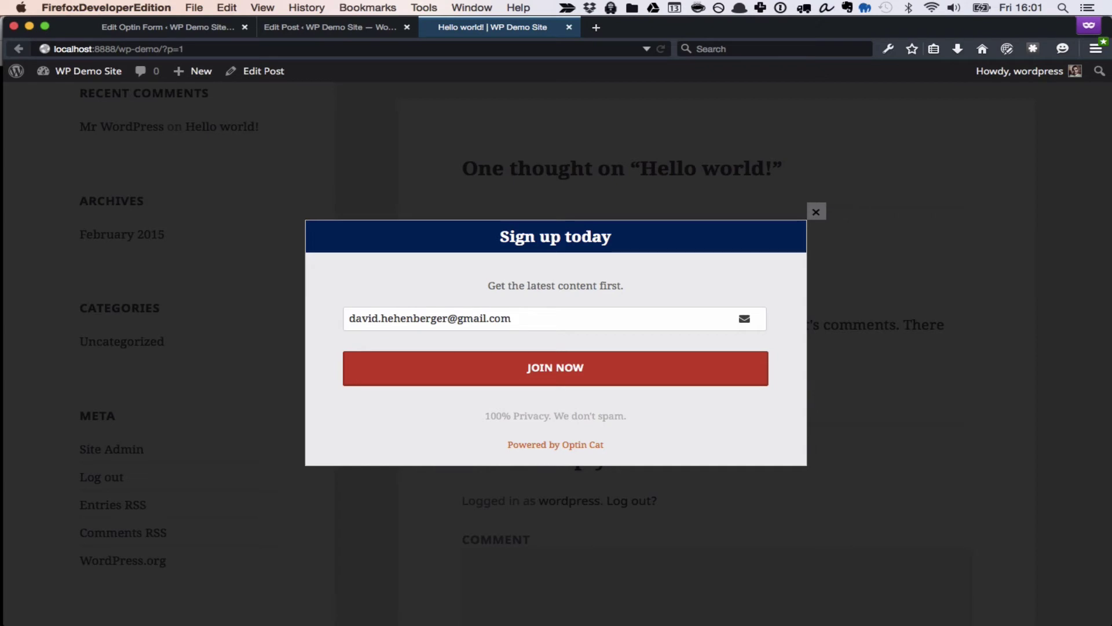
pyautogui.click(437, 364)
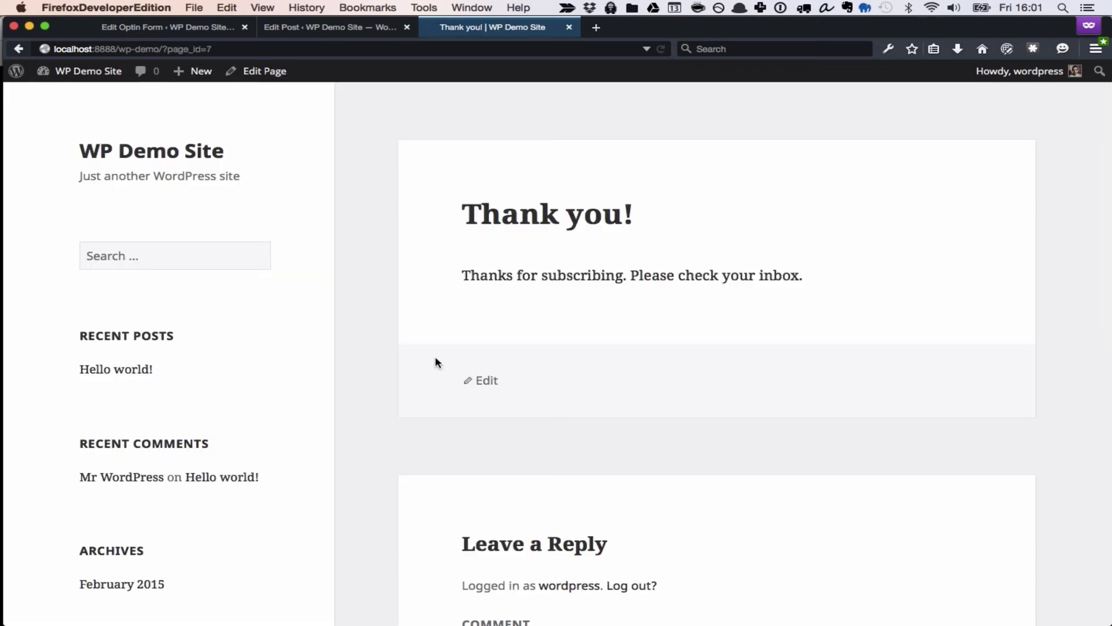
# Switch publication to Two-Step Optin, copy the Free Download link code, and save.
pyautogui.click(571, 29)
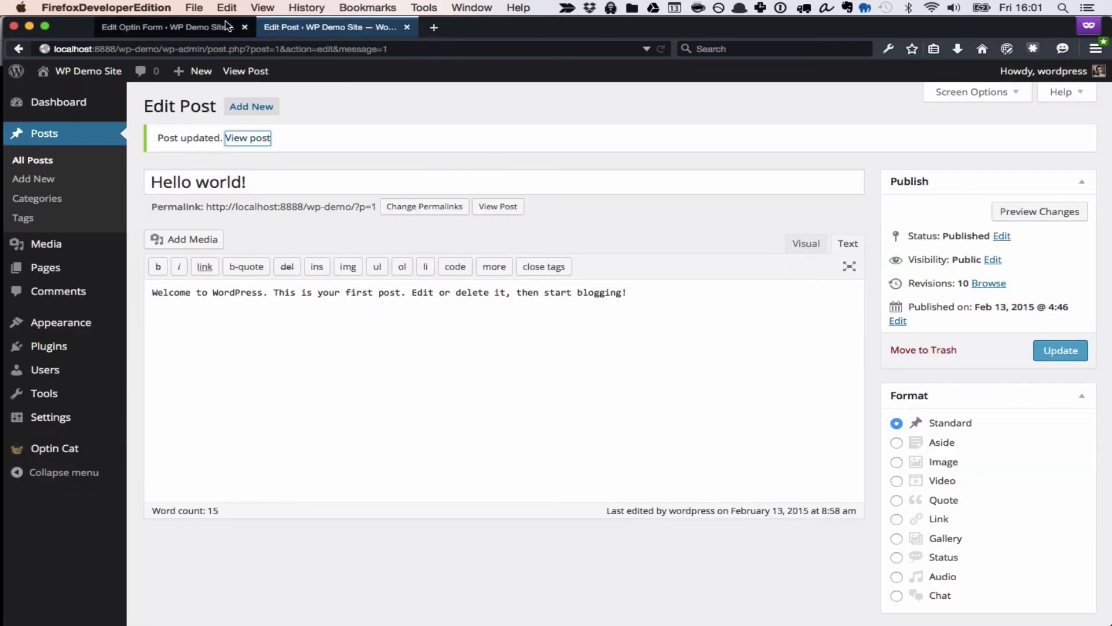
pyautogui.click(197, 27)
pyautogui.scroll(-15, 398, 314)
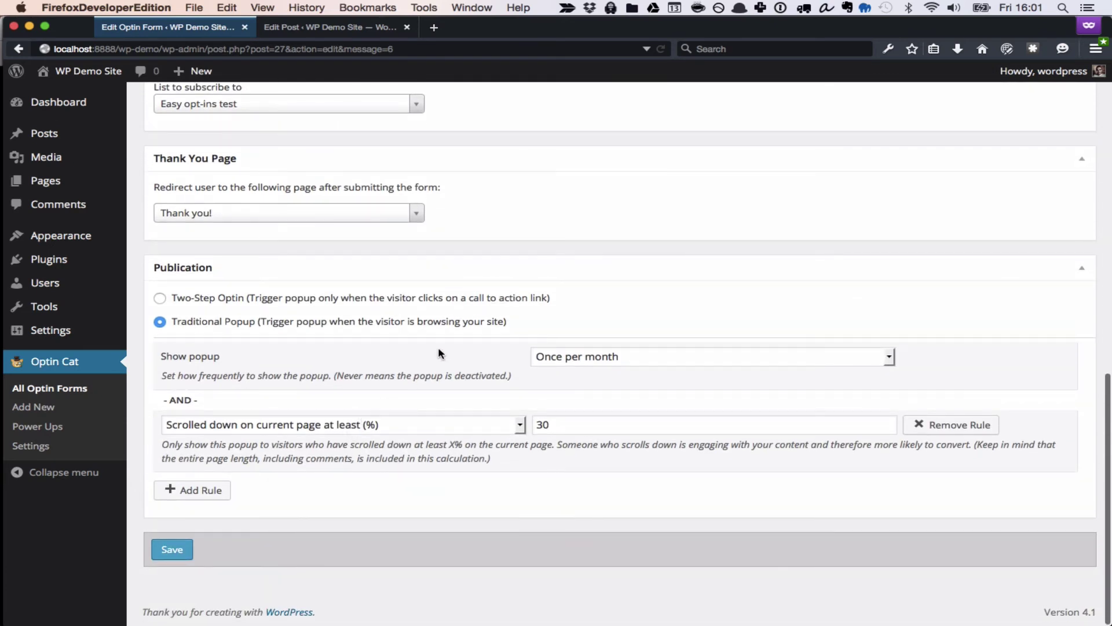
pyautogui.click(273, 301)
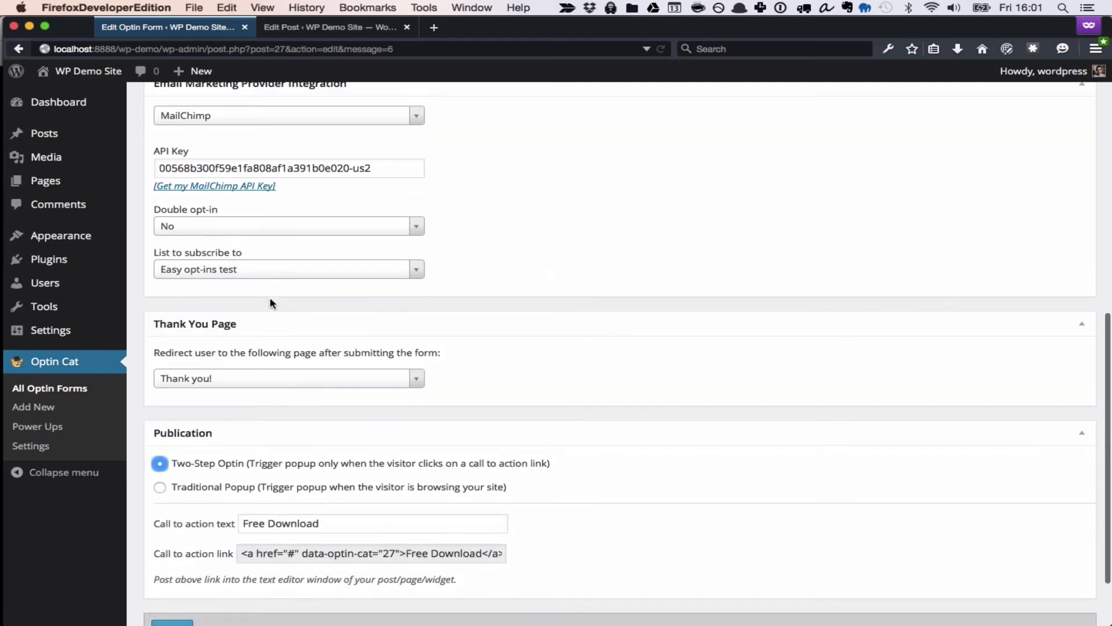
pyautogui.click(287, 479)
pyautogui.press('super+c')
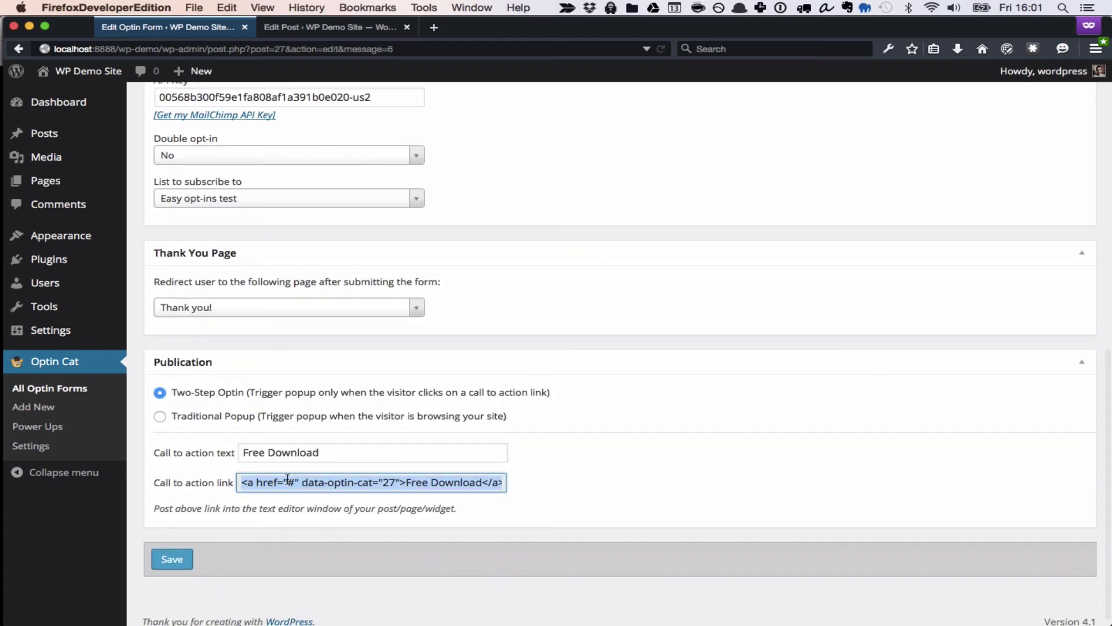
pyautogui.click(172, 559)
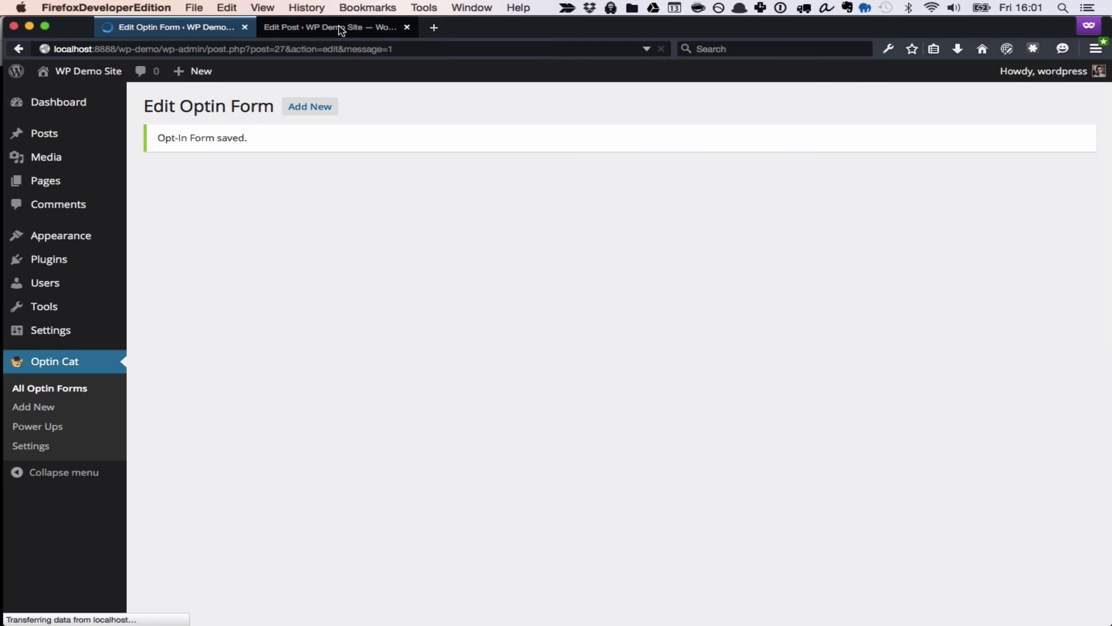
# Paste the Free Download link code on a new line in Hello world! and update the post.
pyautogui.click(341, 30)
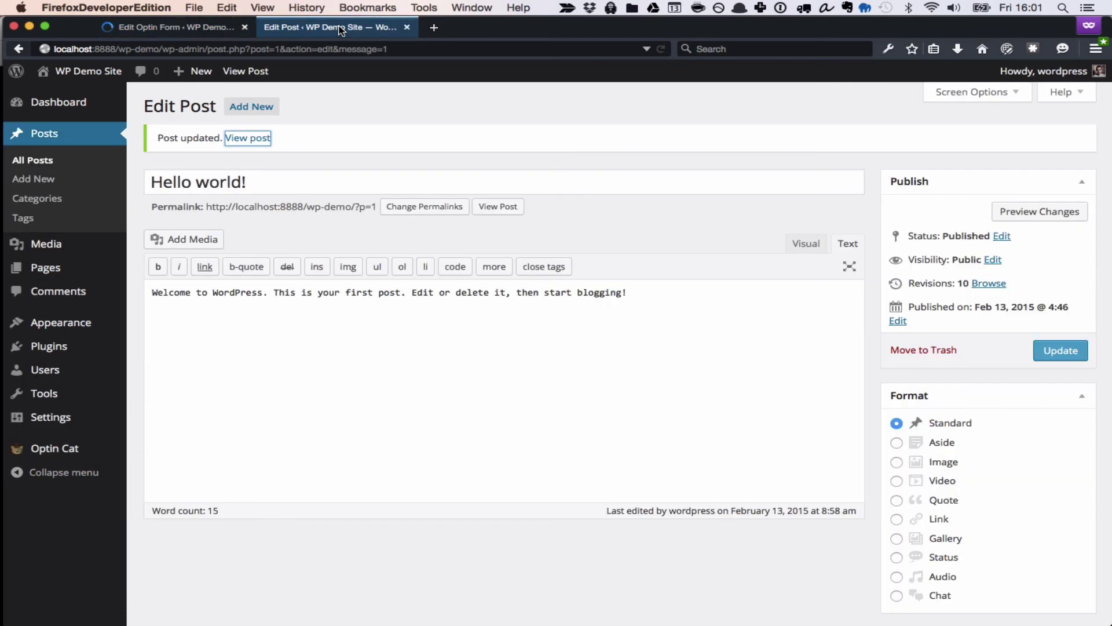
pyautogui.click(634, 342)
pyautogui.press('Return')
pyautogui.press('Return')
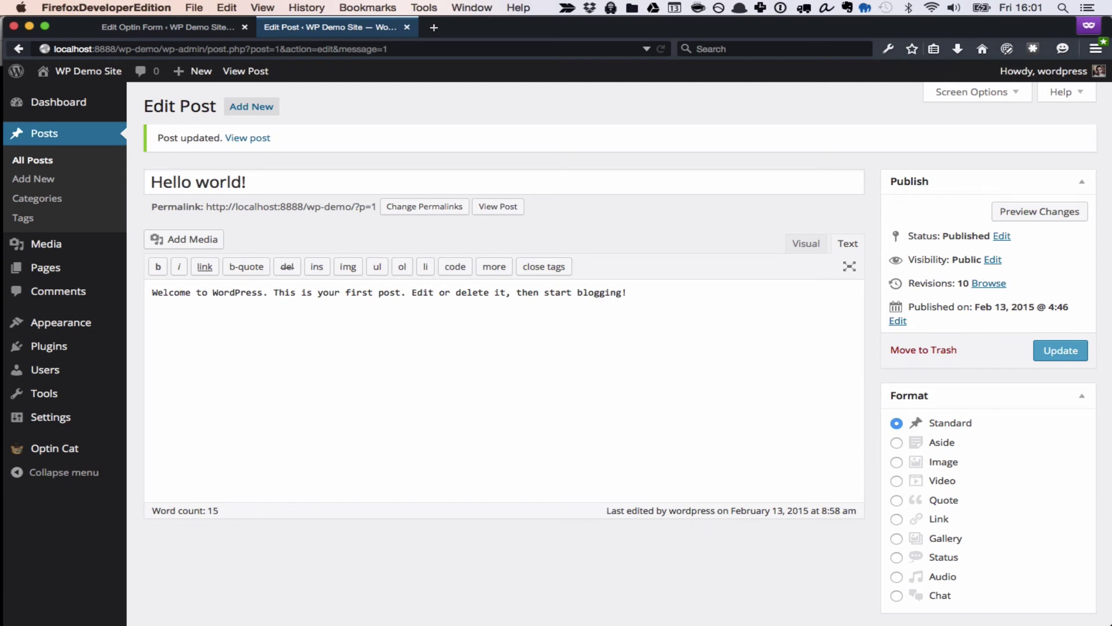
pyautogui.press('super+v')
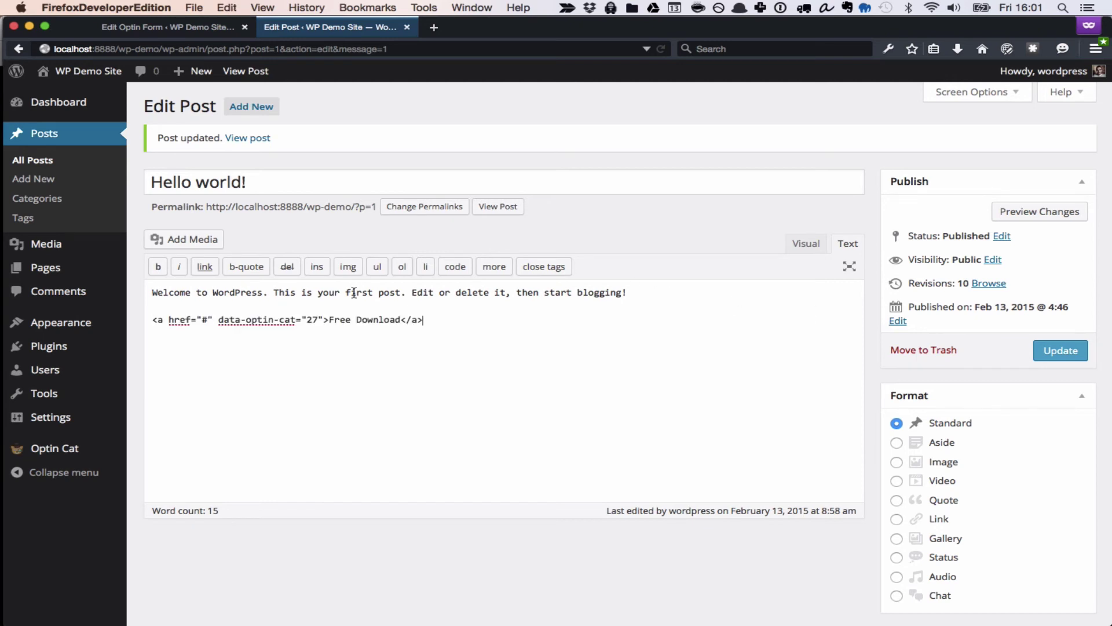
pyautogui.click(1047, 353)
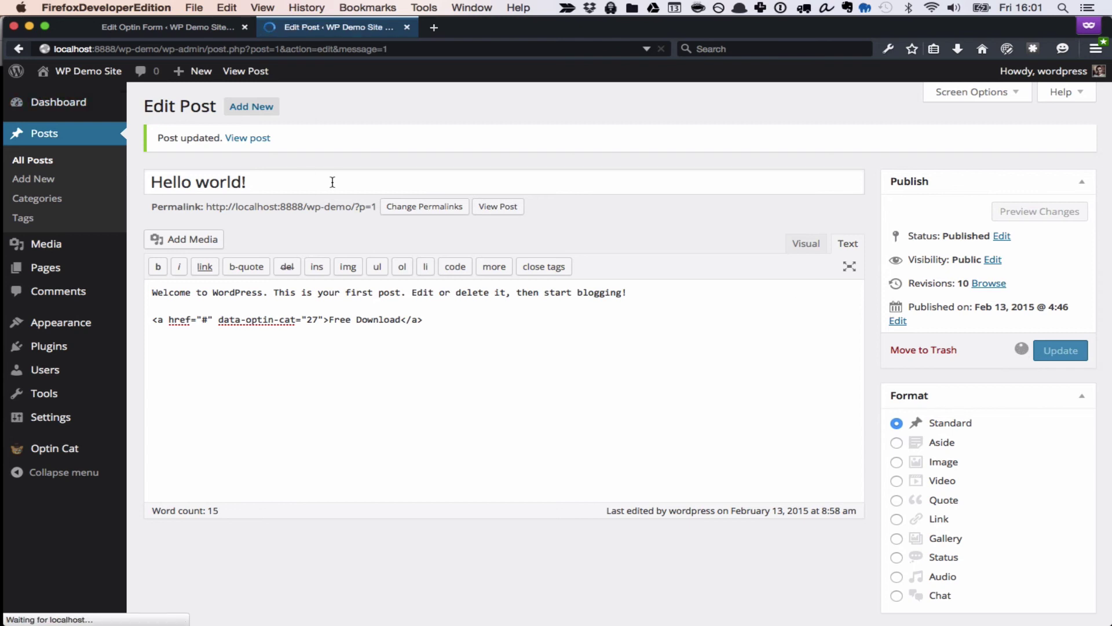
# View the post and check that Free Download opens the Sign up today popup.
pyautogui.click(510, 208)
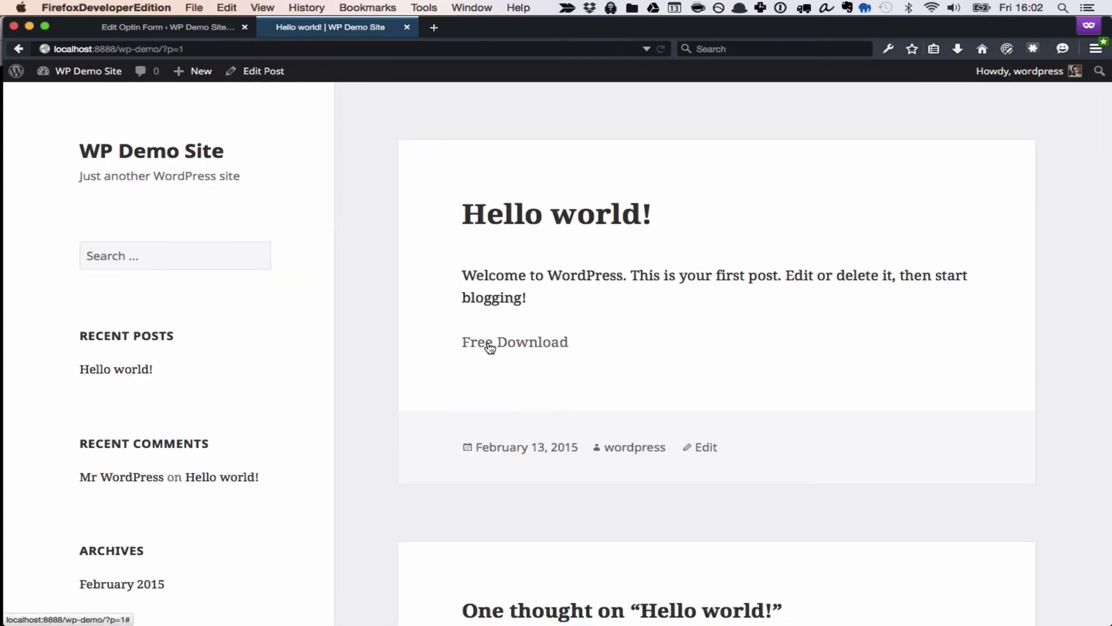
pyautogui.click(489, 346)
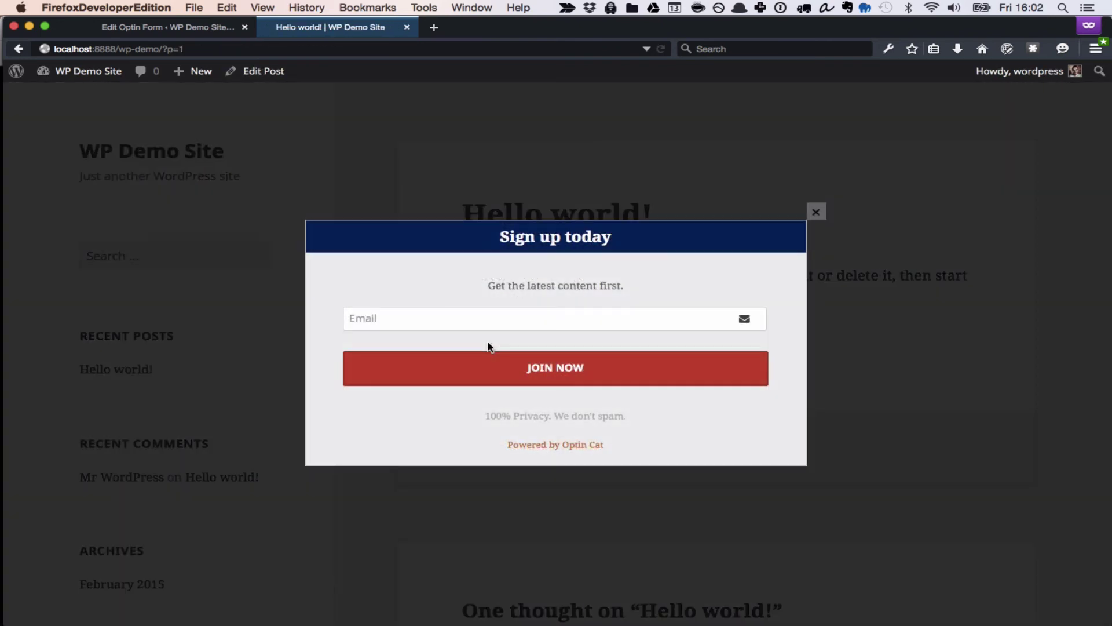
pyautogui.click(212, 26)
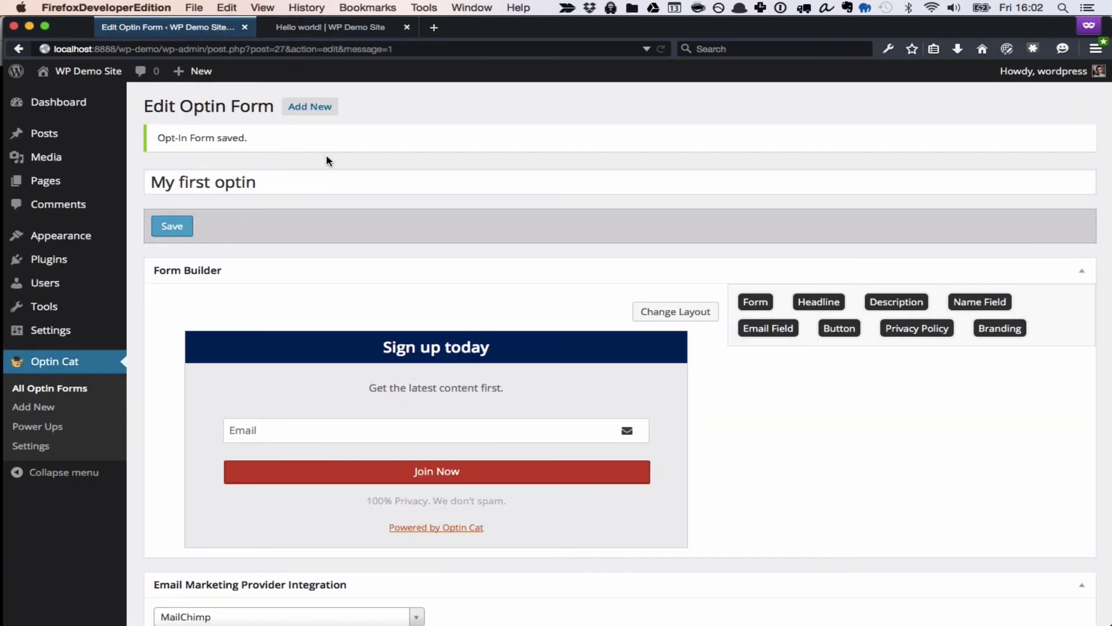
# Change the form's layout to Postbox 1 from the Post Boxes layouts.
pyautogui.click(657, 310)
pyautogui.click(272, 311)
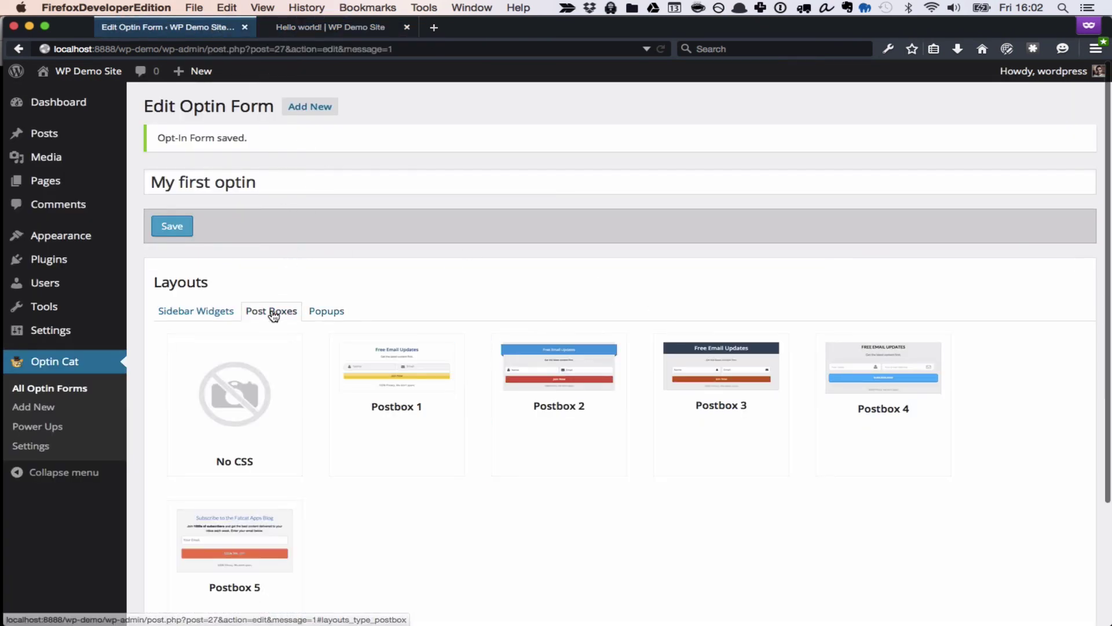
pyautogui.click(415, 387)
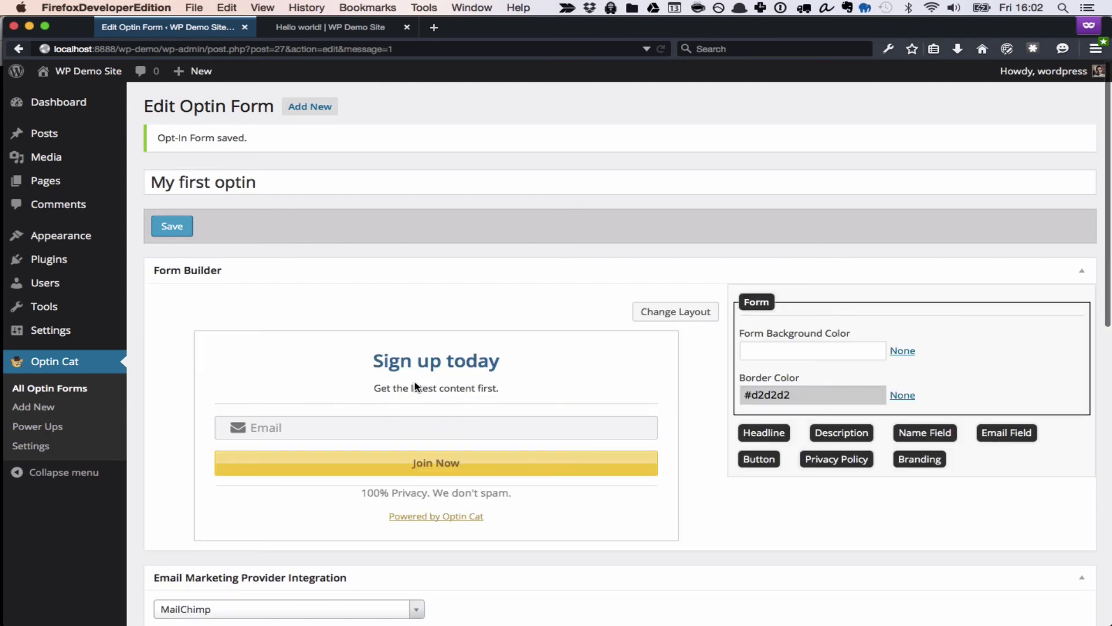
# Select the [optin-cat id=27] shortcode and review the Append options under Publication.
pyautogui.scroll(-2, 414, 382)
pyautogui.scroll(-1, 415, 382)
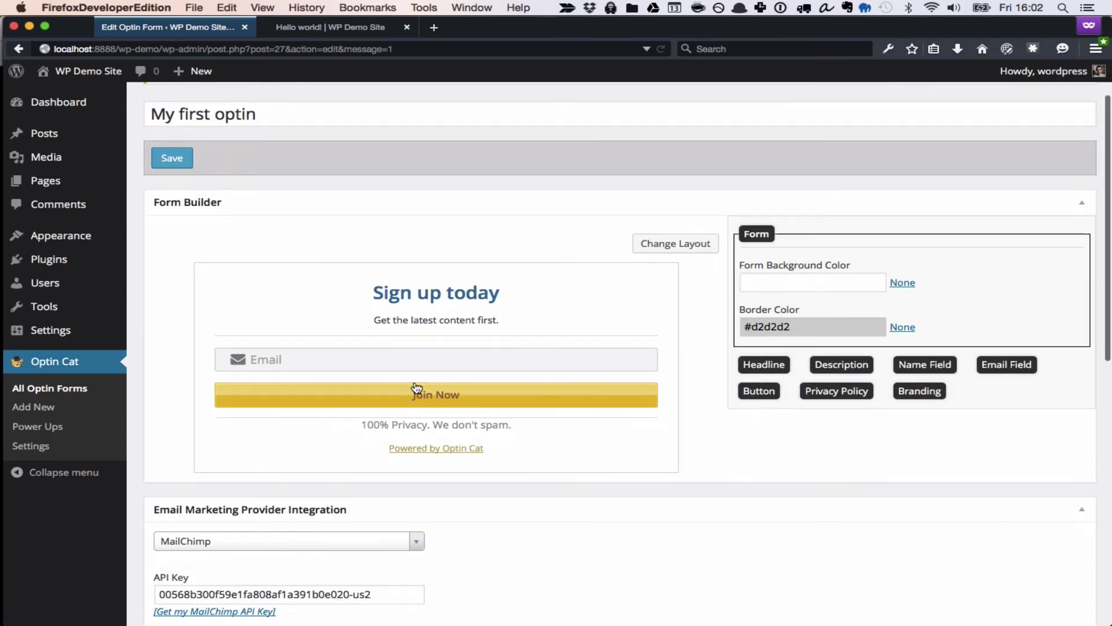
pyautogui.scroll(-15, 415, 387)
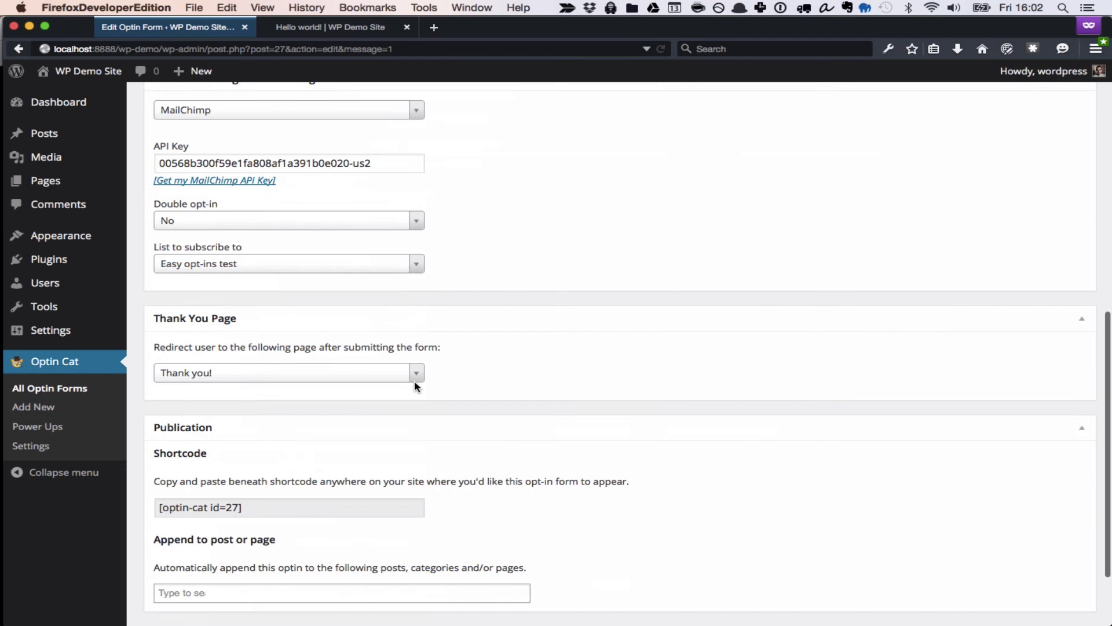
pyautogui.click(259, 449)
pyautogui.scroll(-2, 256, 451)
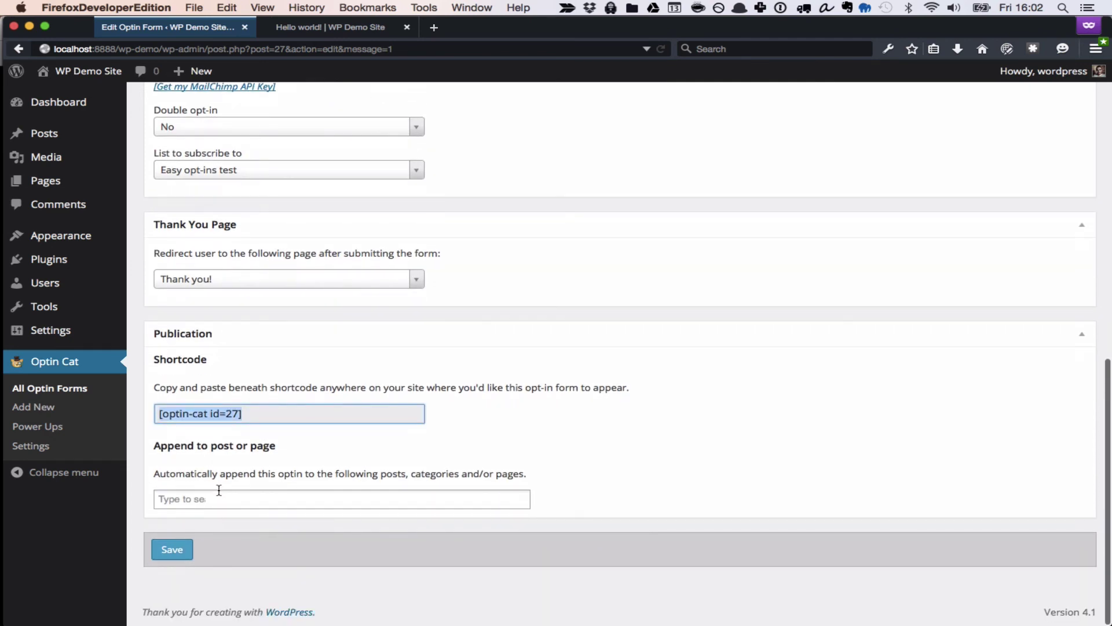
pyautogui.click(218, 498)
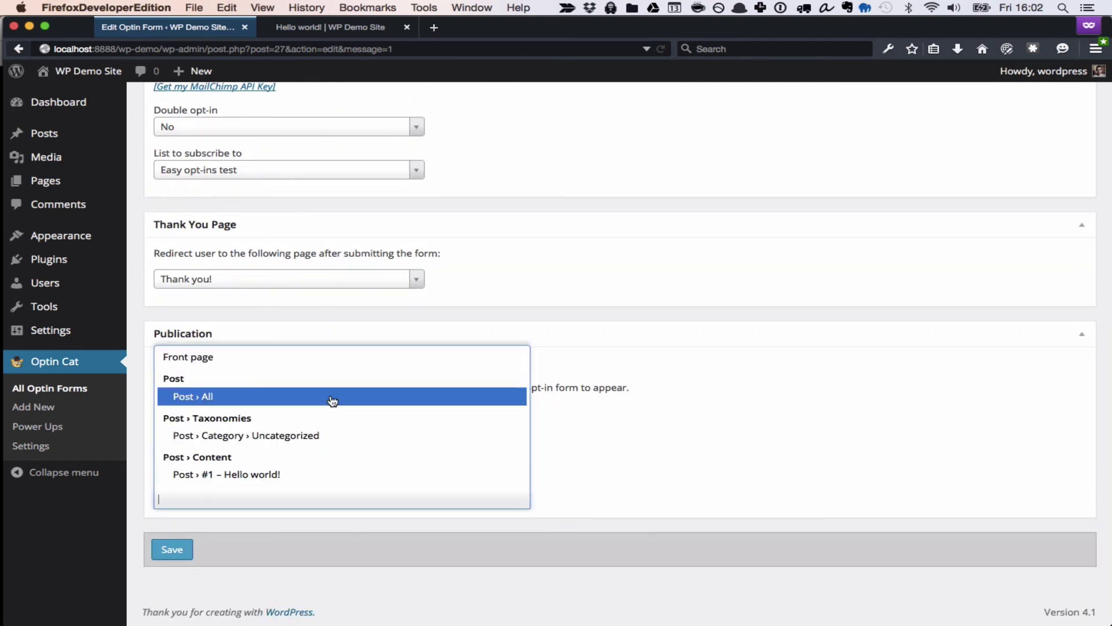
pyautogui.scroll(-3, 346, 387)
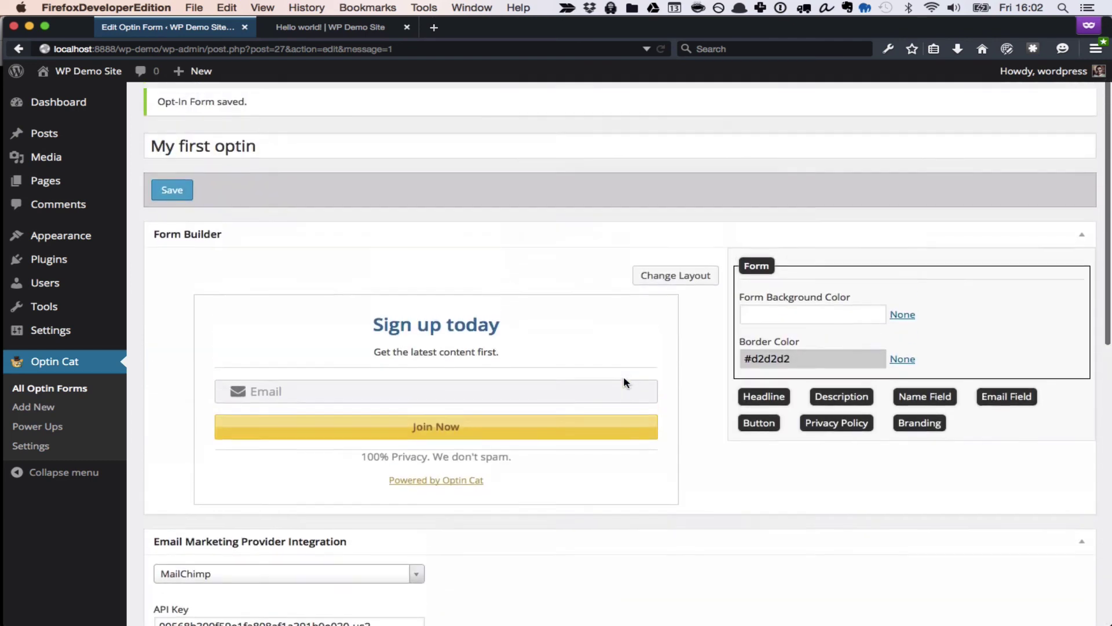
pyautogui.scroll(1, 623, 377)
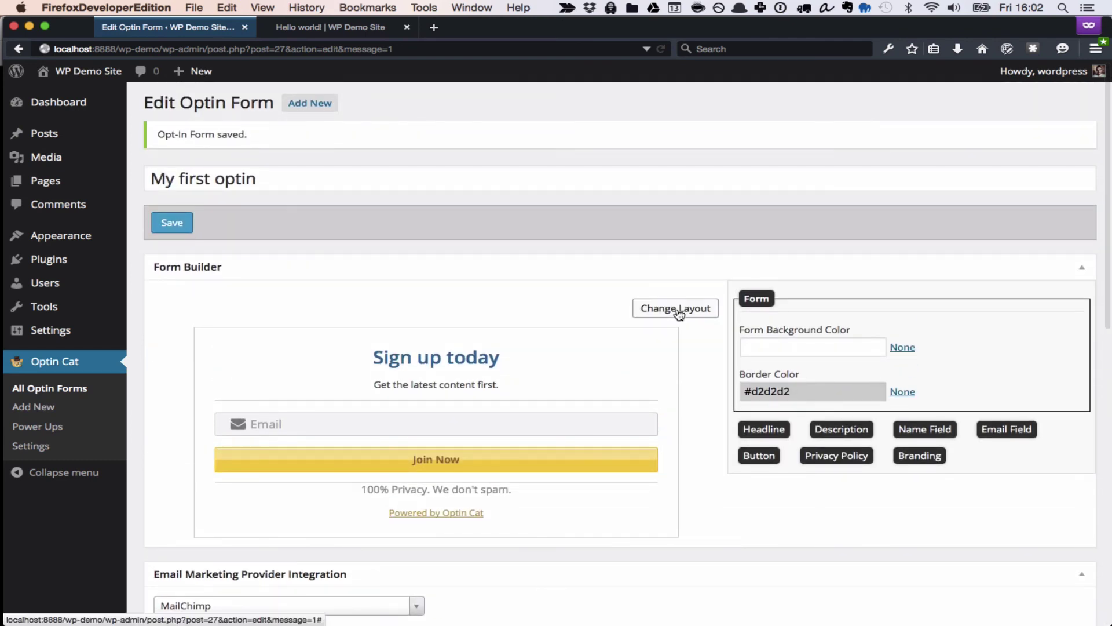
# Apply the Sidebar Widgets Layout 1 design and check the Appearance › Widgets publication note.
pyautogui.click(678, 311)
pyautogui.click(215, 308)
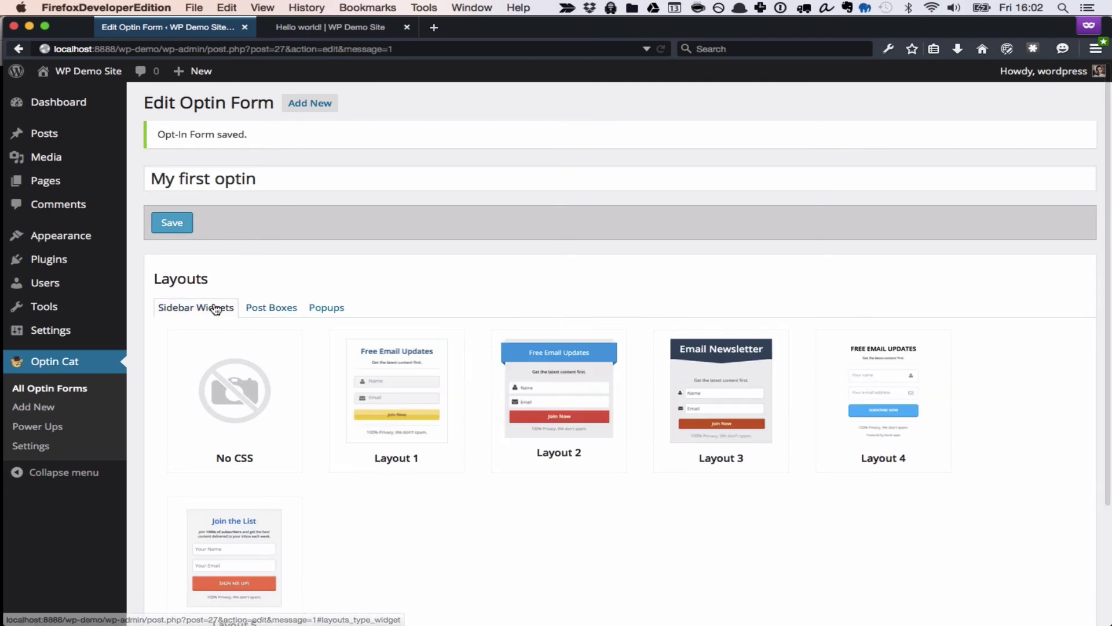
pyautogui.click(401, 399)
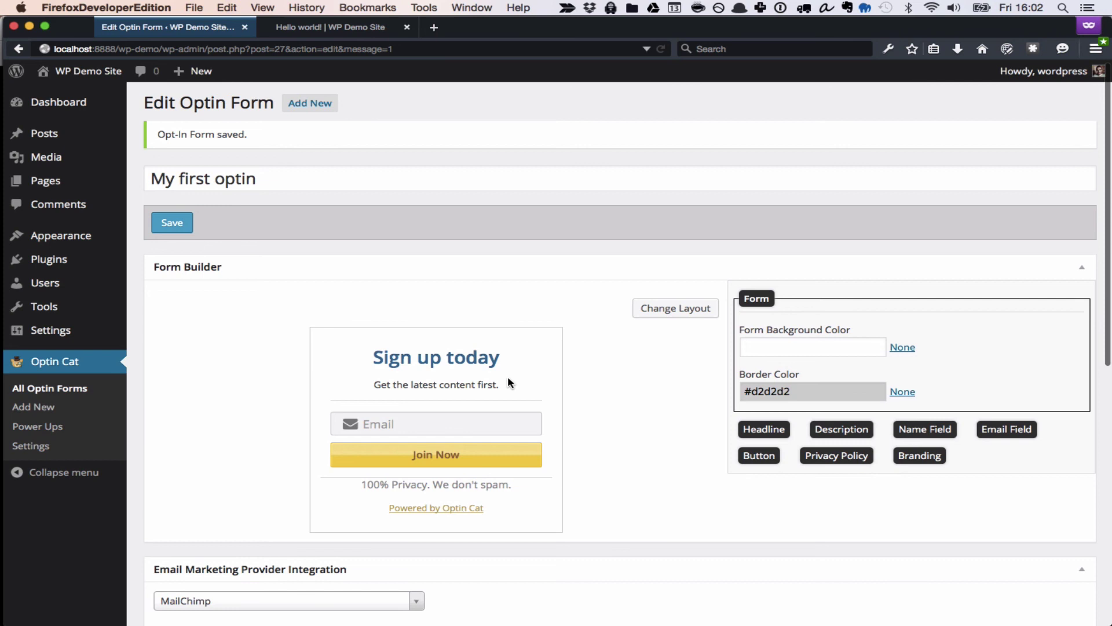
pyautogui.scroll(-5, 507, 383)
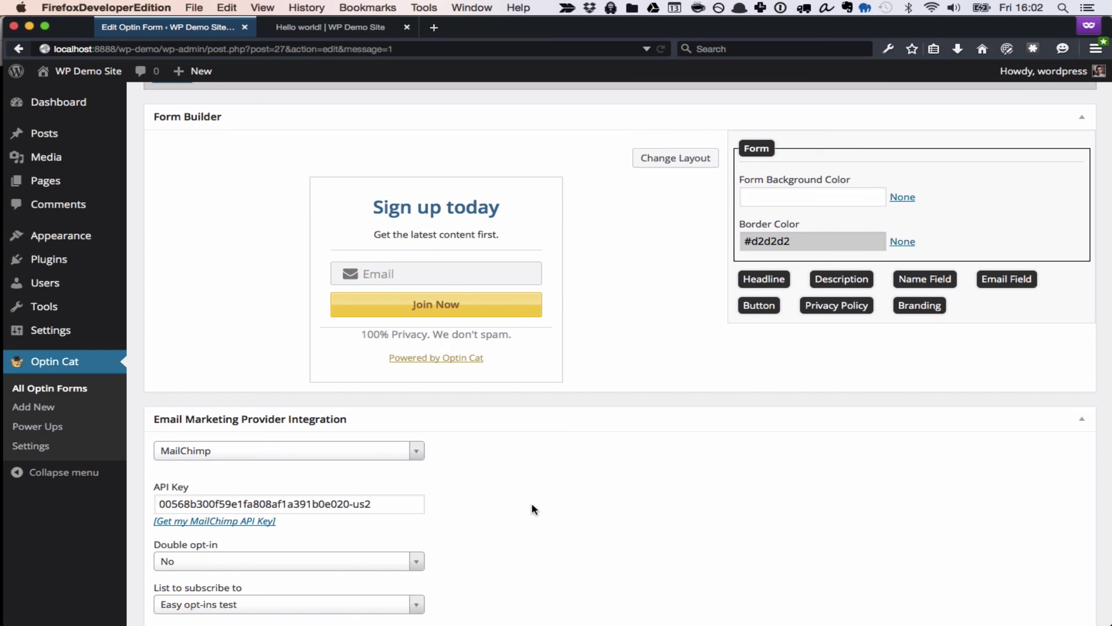
pyautogui.scroll(-7, 534, 509)
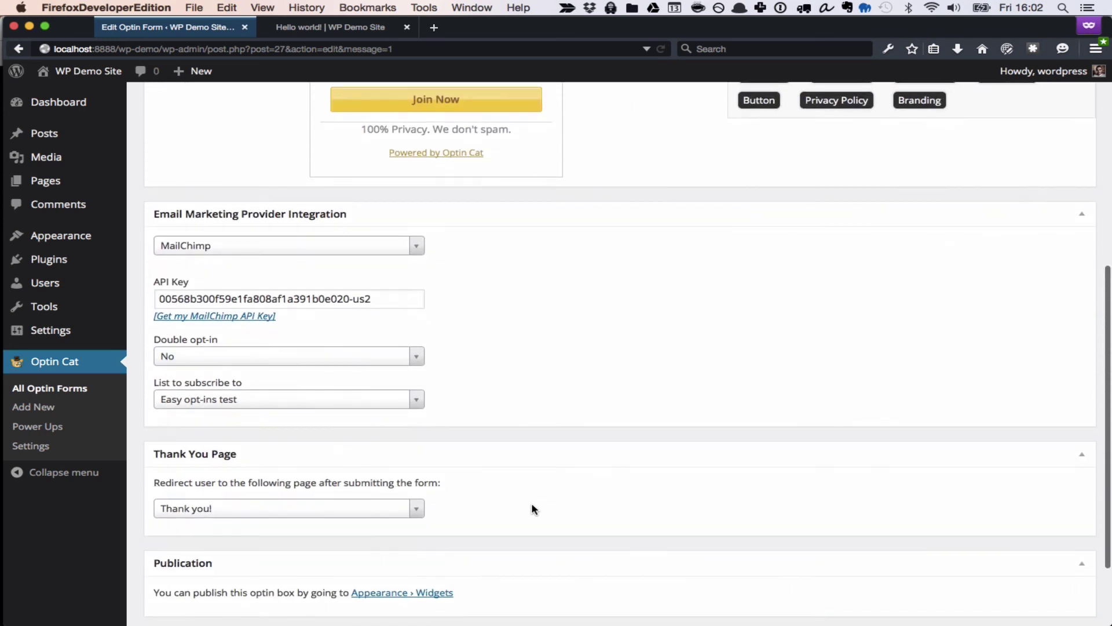
pyautogui.scroll(10, 534, 509)
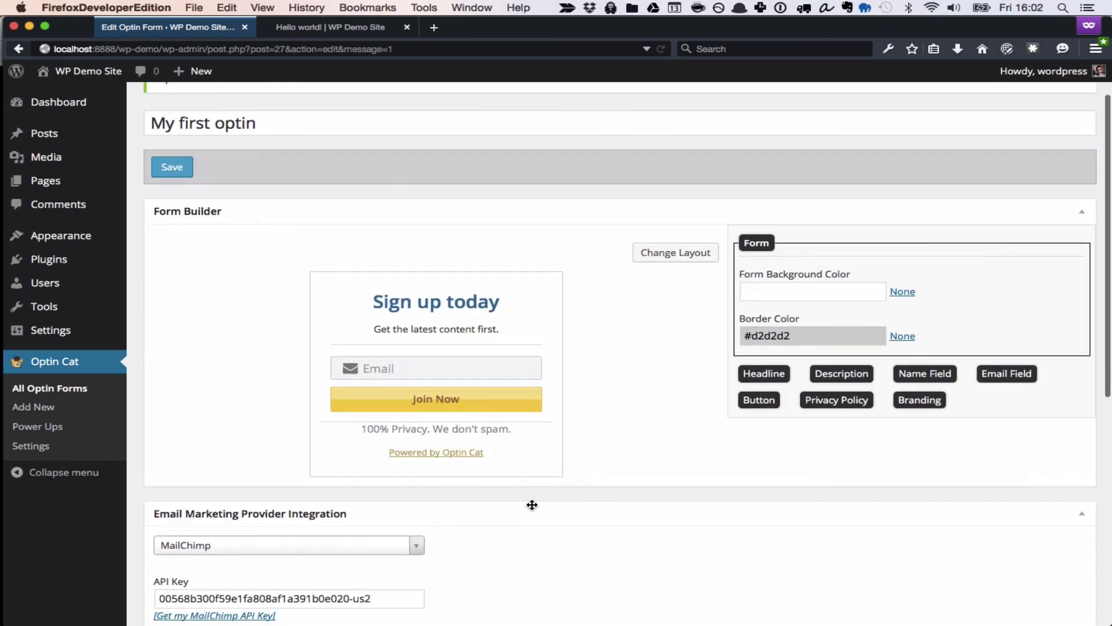